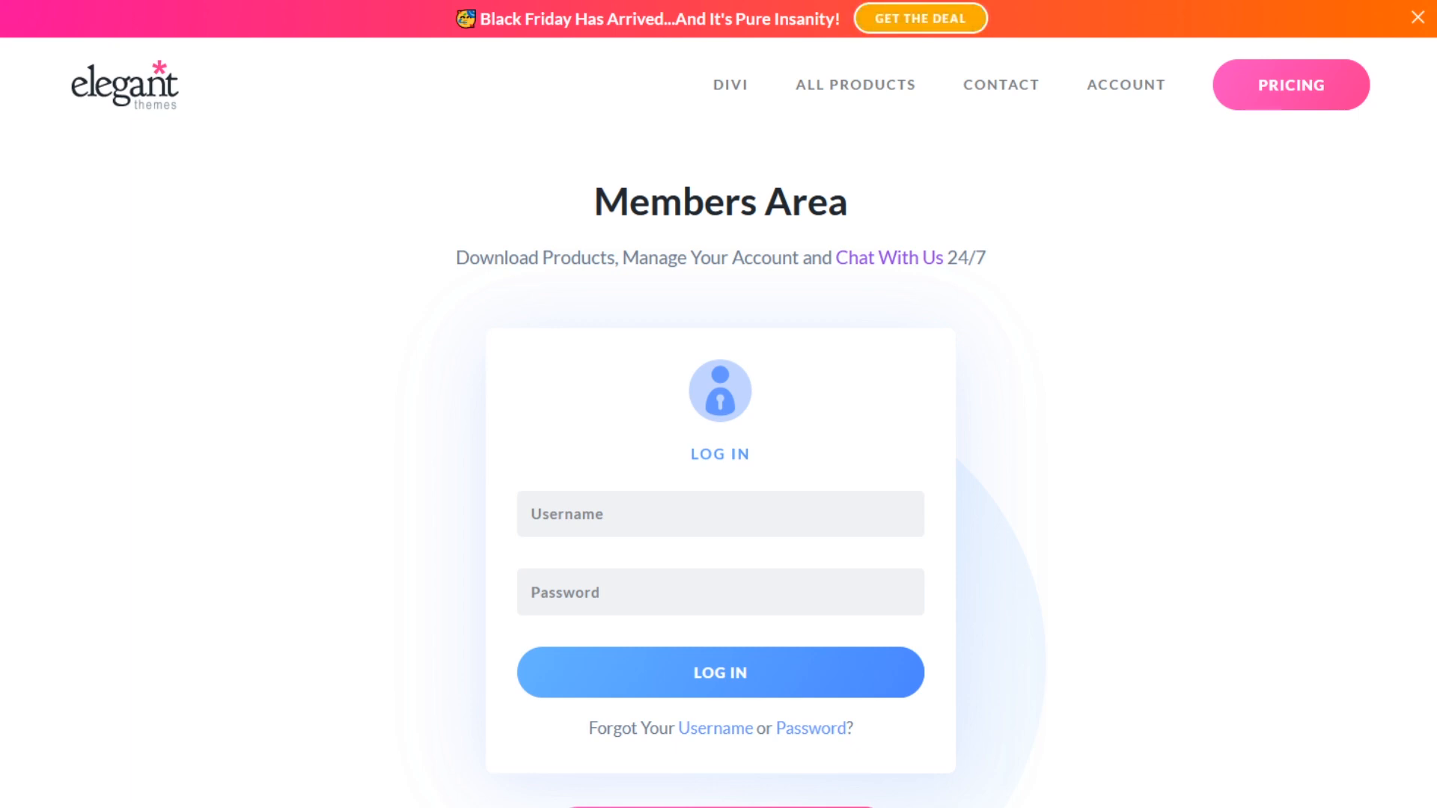
Log in to the Elegant Themes members area with the account username and password and look through the Black Friday perks.
left_click(721, 514)
type("username")
key("Tab")
type("••••••••")
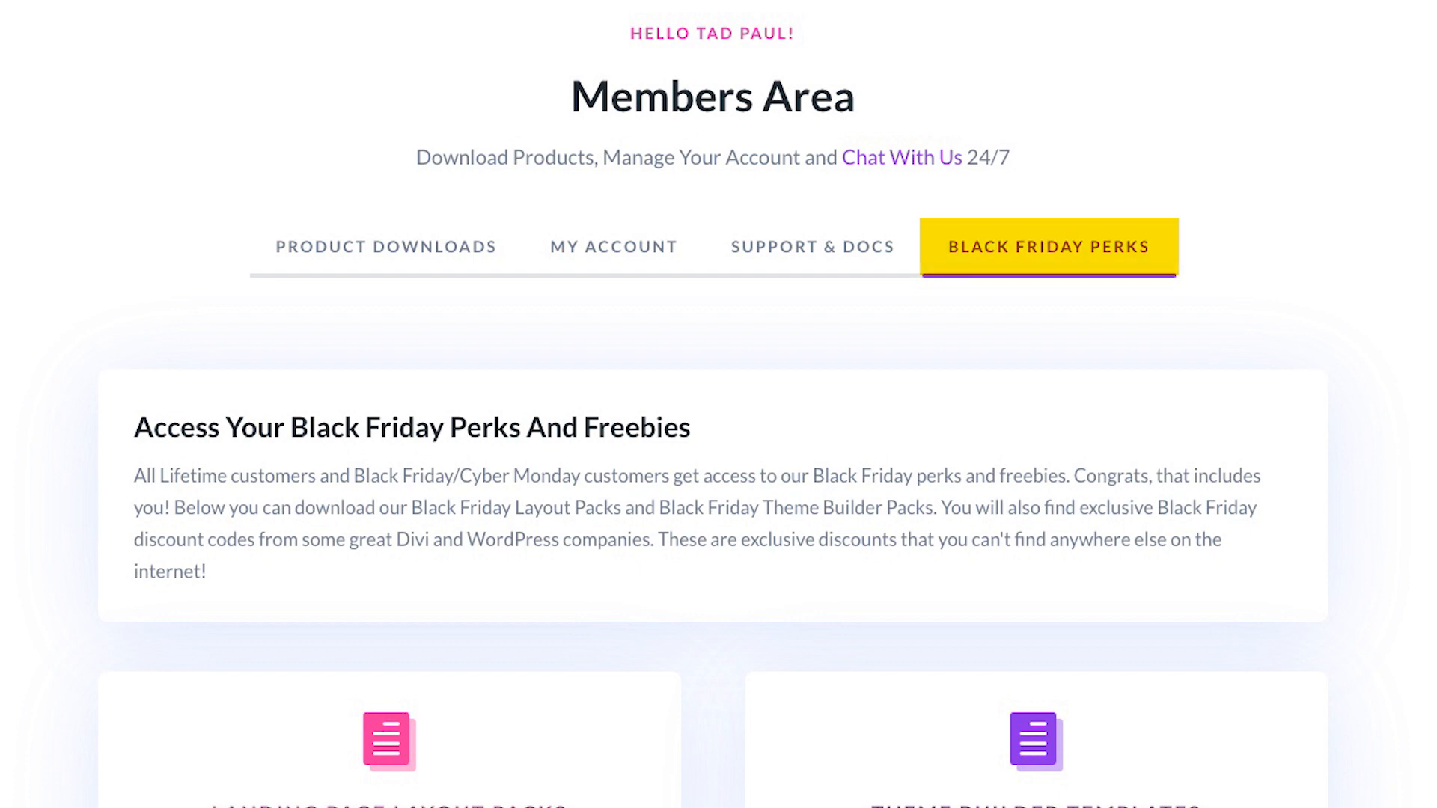
scroll(718, 404, "down", 7)
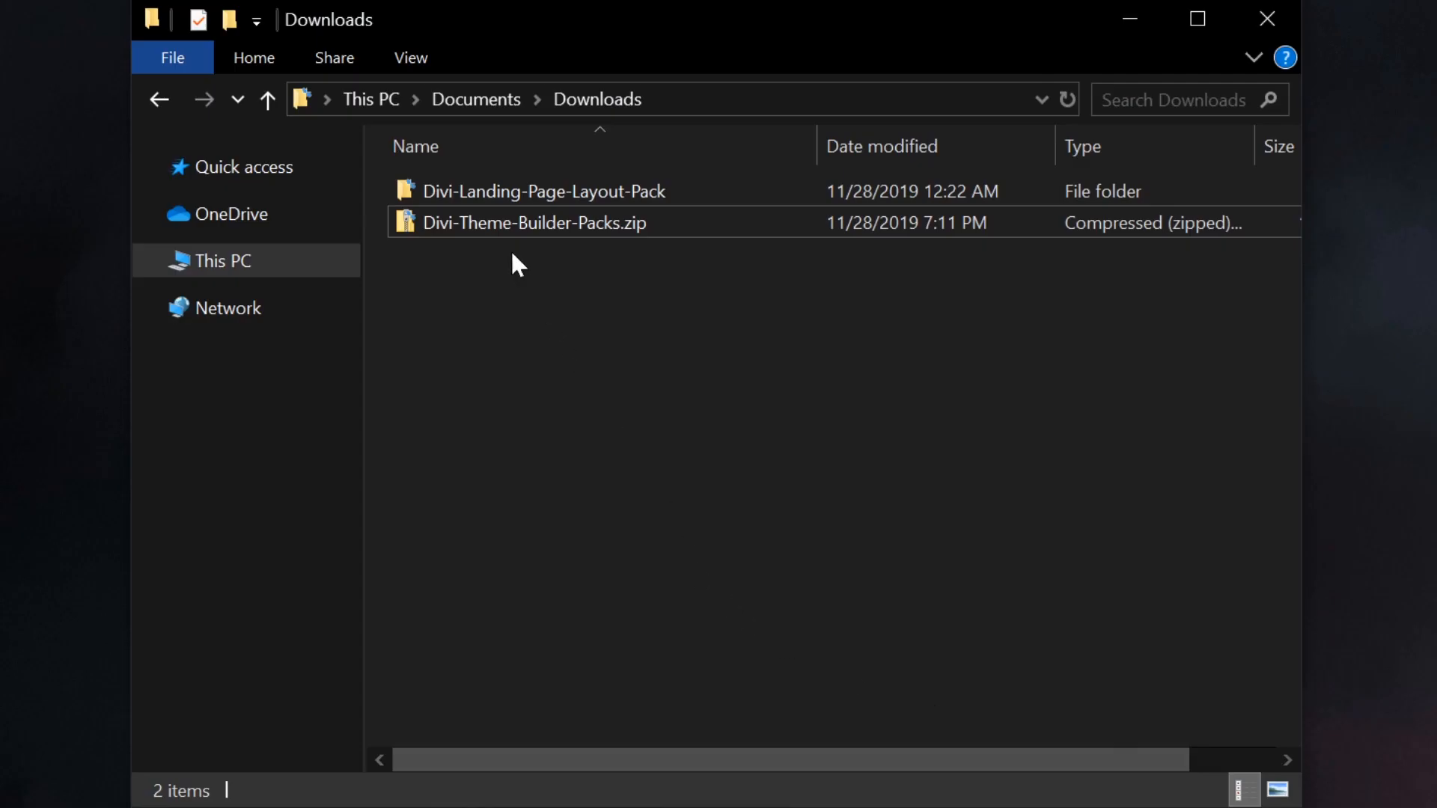
Locate Divi-Theme-Builder-Pack_Startup.json in the Divi Theme Builder Pack Startup folder of the extracted Divi-Theme-Builder-Packs download.
left_click(485, 225)
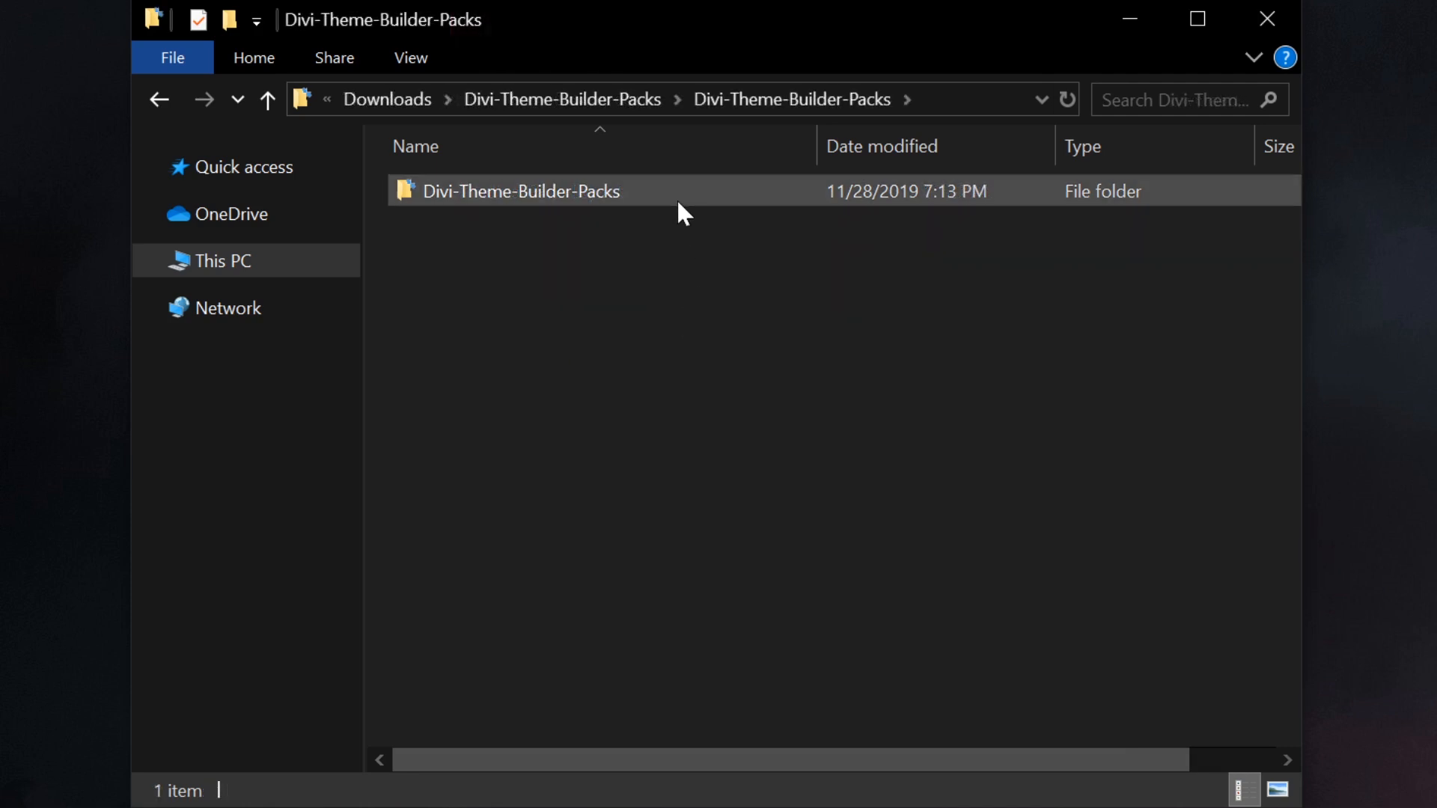
double_click(678, 201)
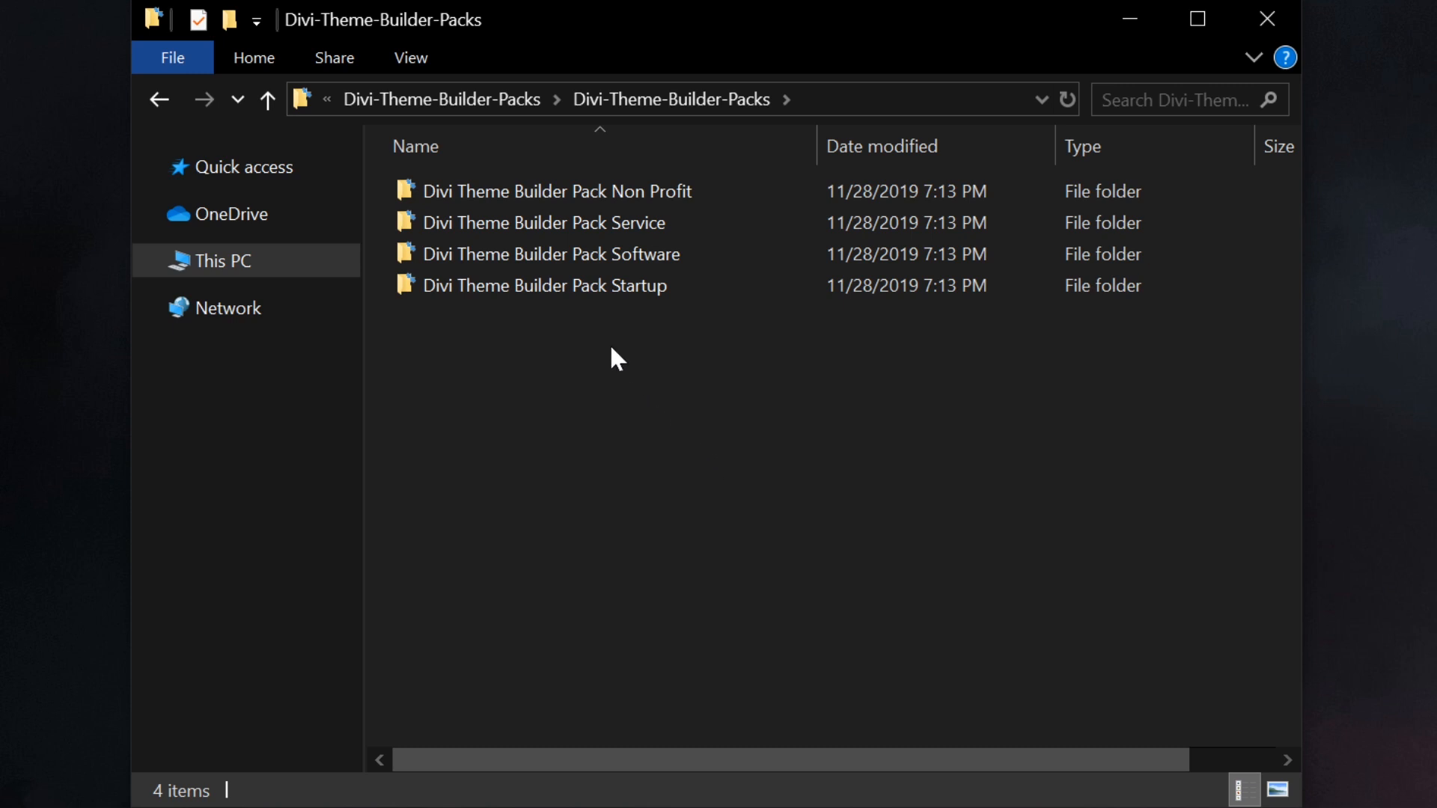
left_click(521, 298)
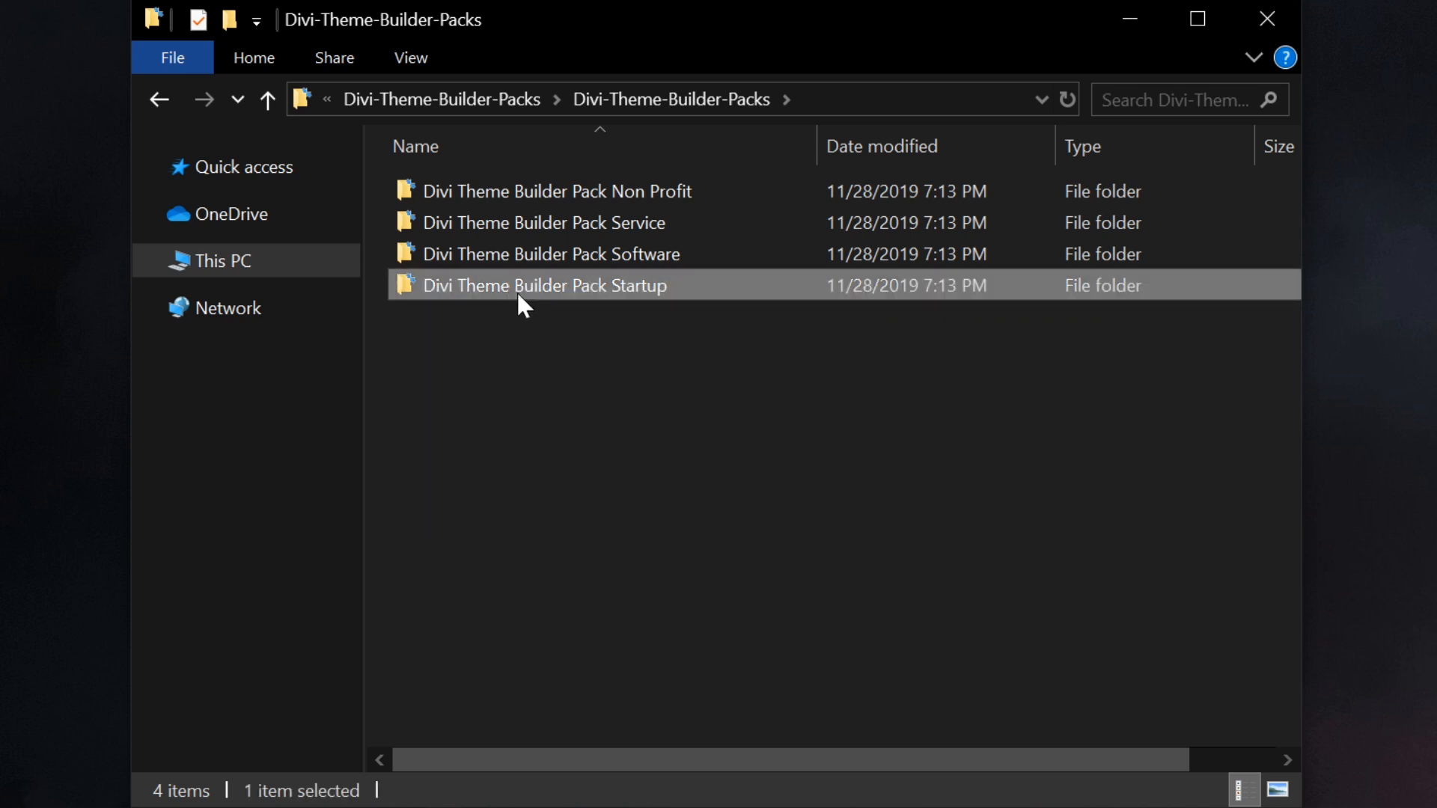
double_click(721, 292)
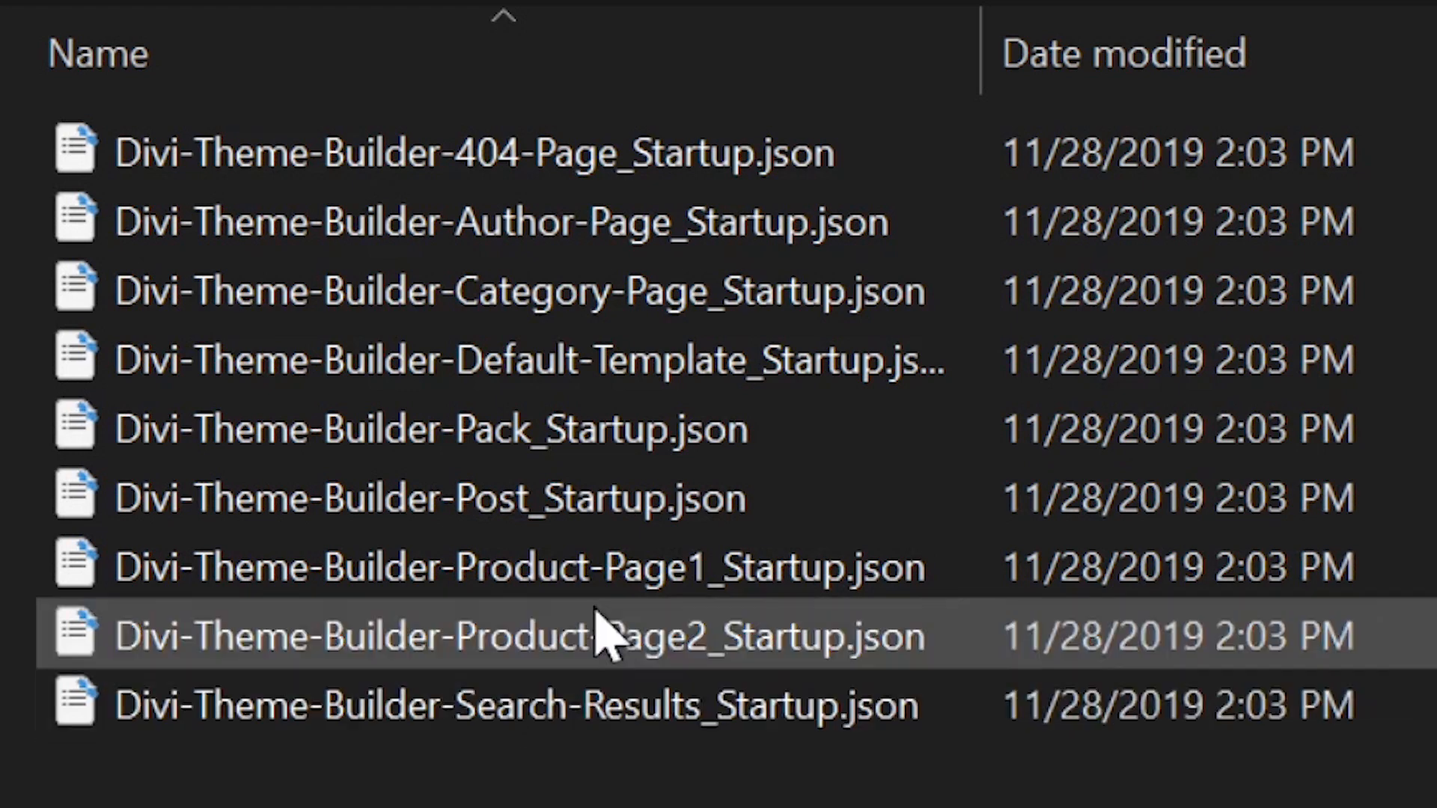
left_click(827, 449)
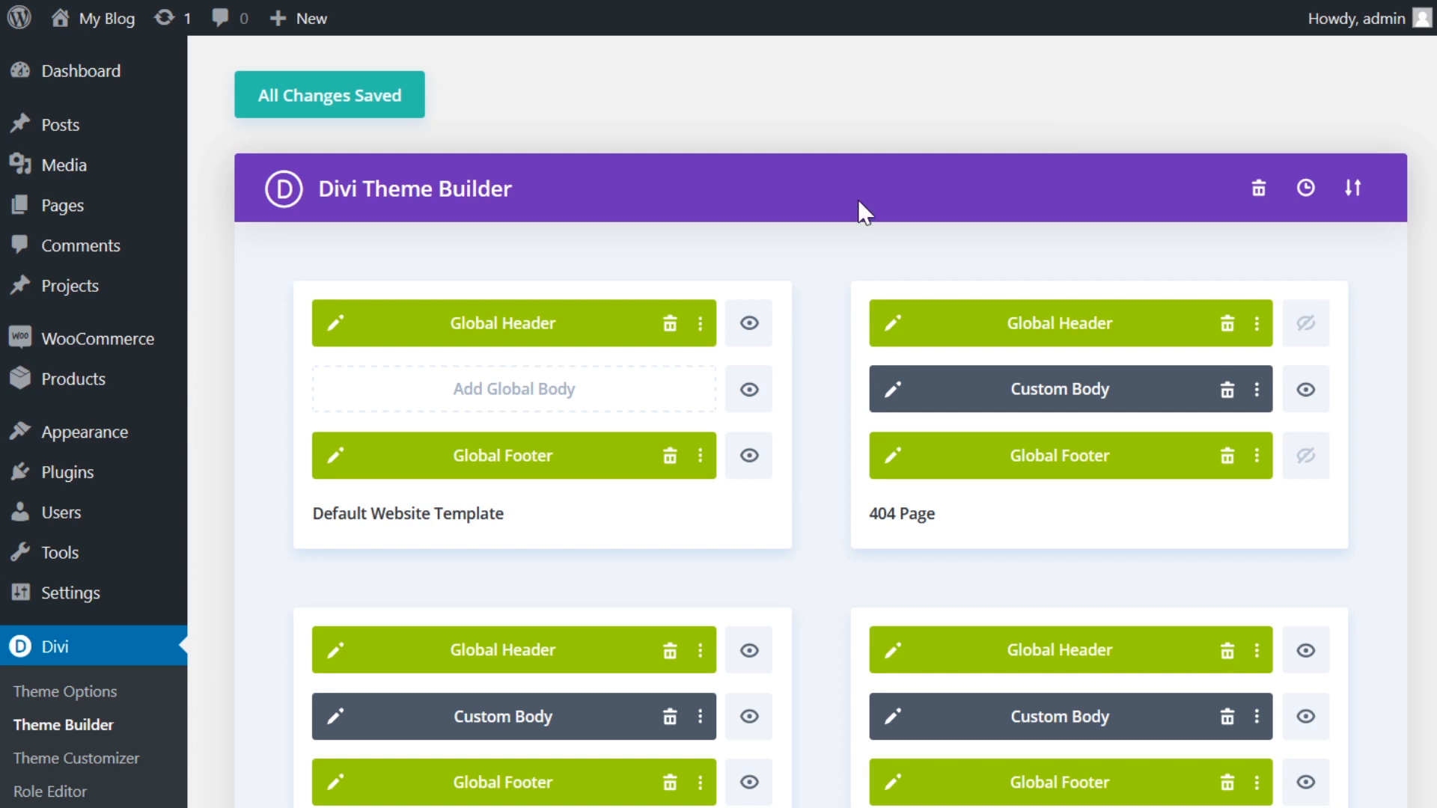
Export all Divi Theme Builder templates to a file named "My Really Cool Site".
left_click(1356, 203)
left_click(664, 397)
type("My Really Cool Site")
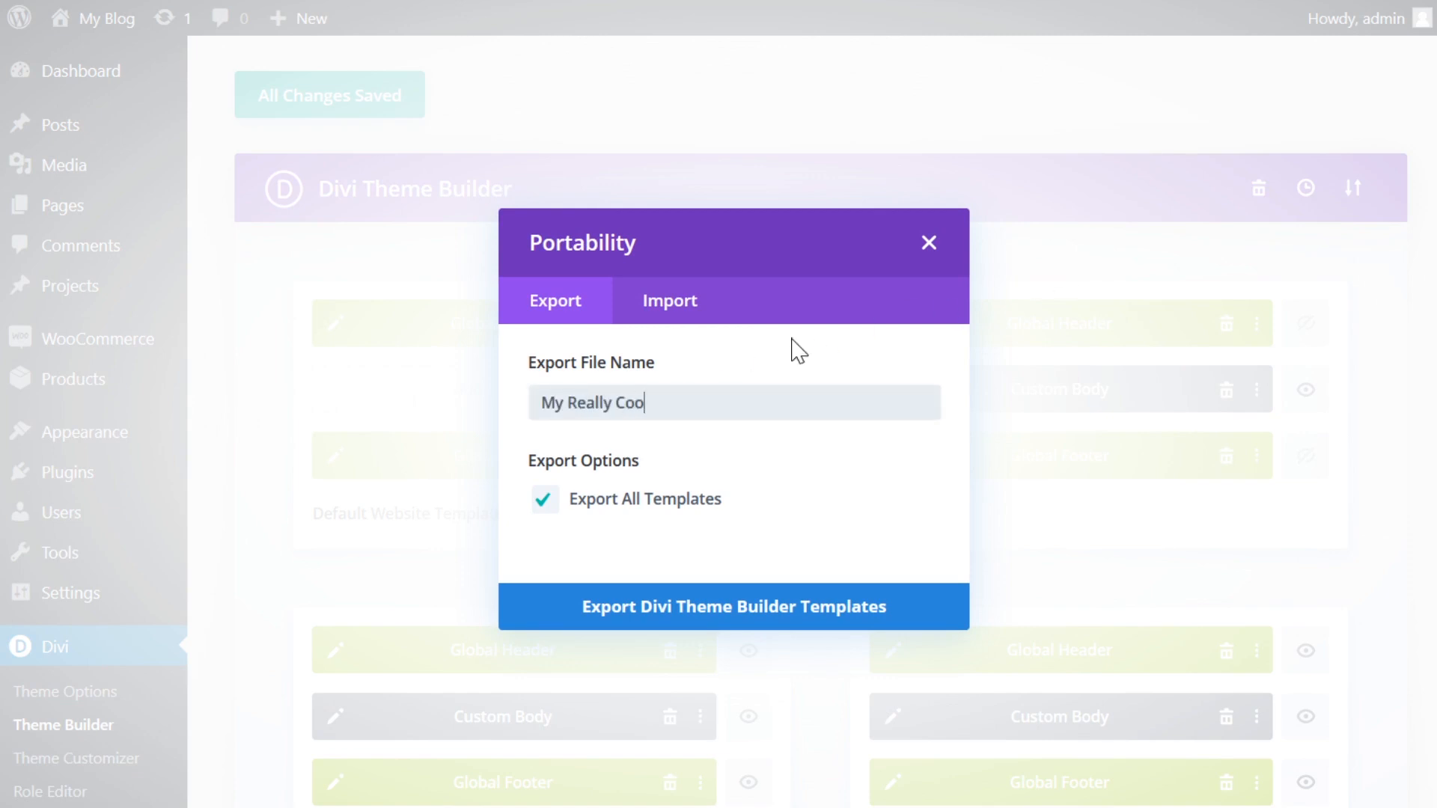
left_click(717, 611)
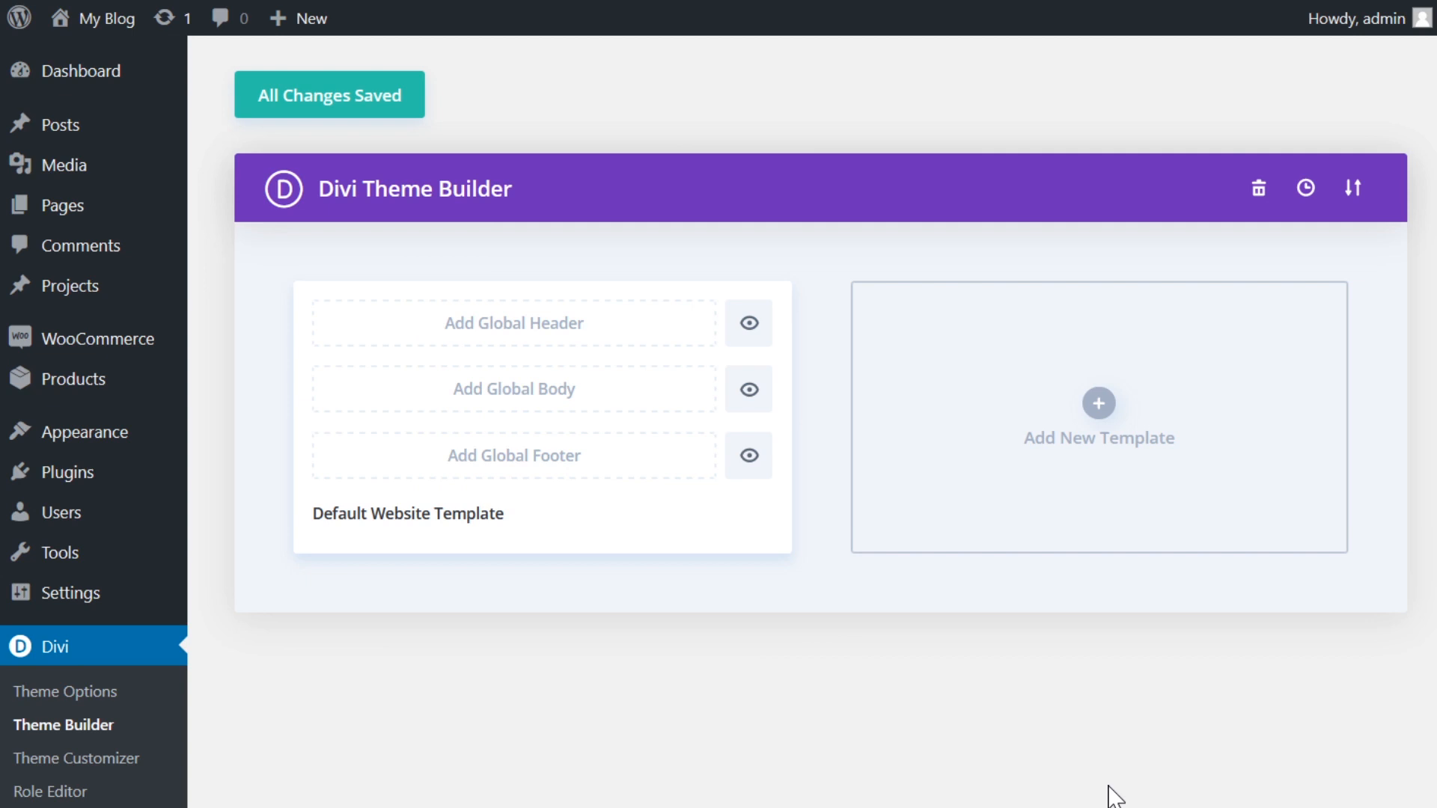
Import Divi-Theme-Builder-Pack_Startup.json into the empty Theme Builder with overriding of the default website template and existing assignments enabled.
left_click(1353, 189)
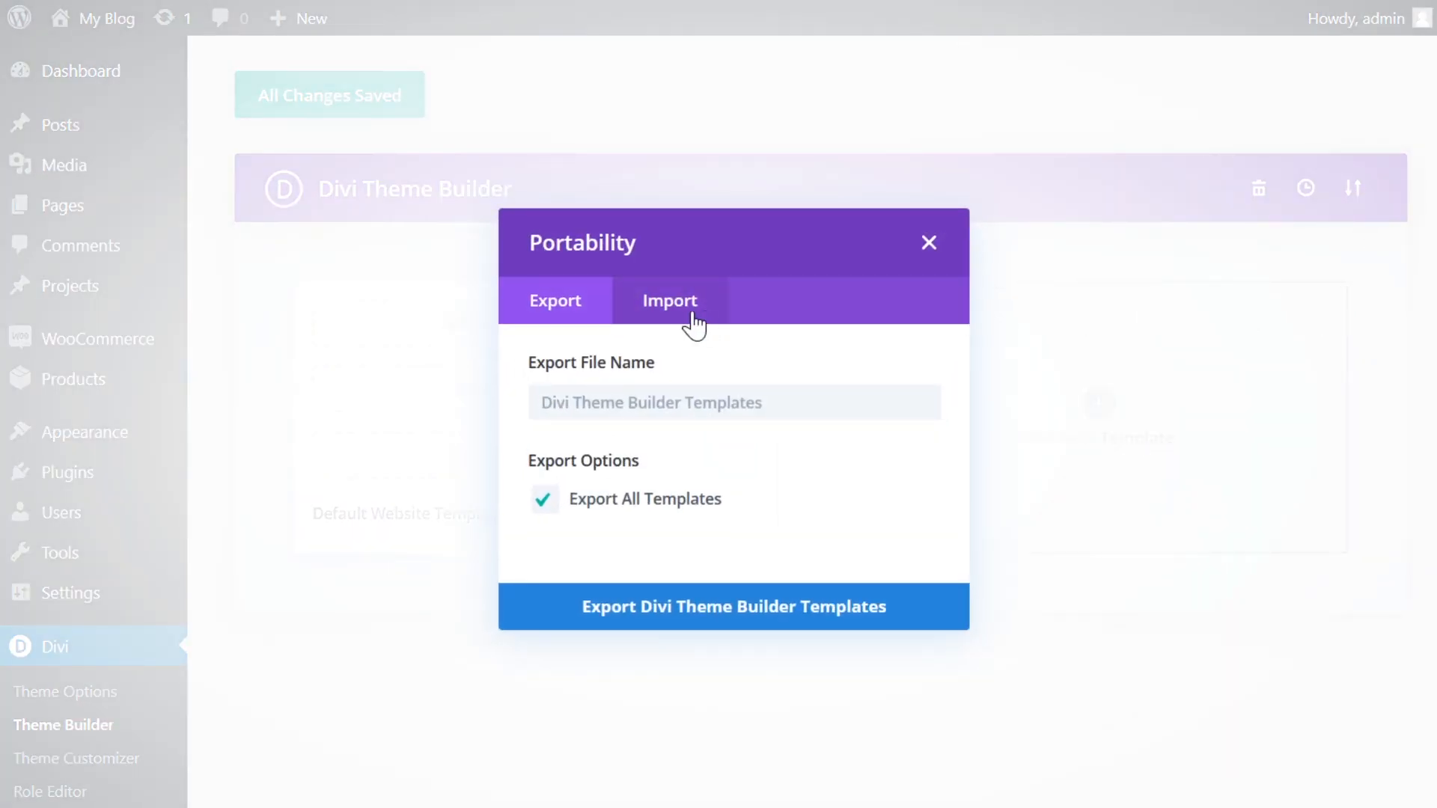
left_click(695, 326)
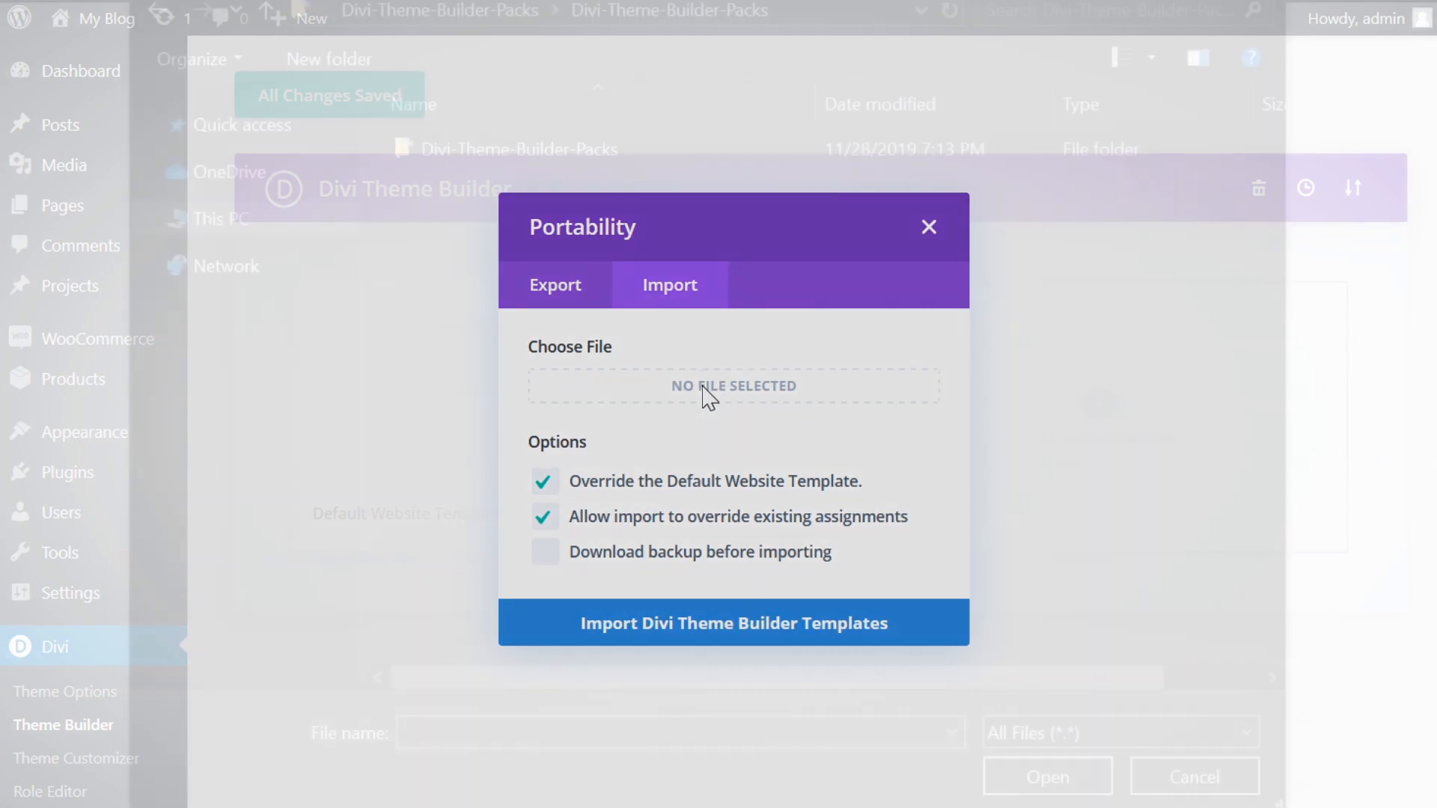
left_click(704, 389)
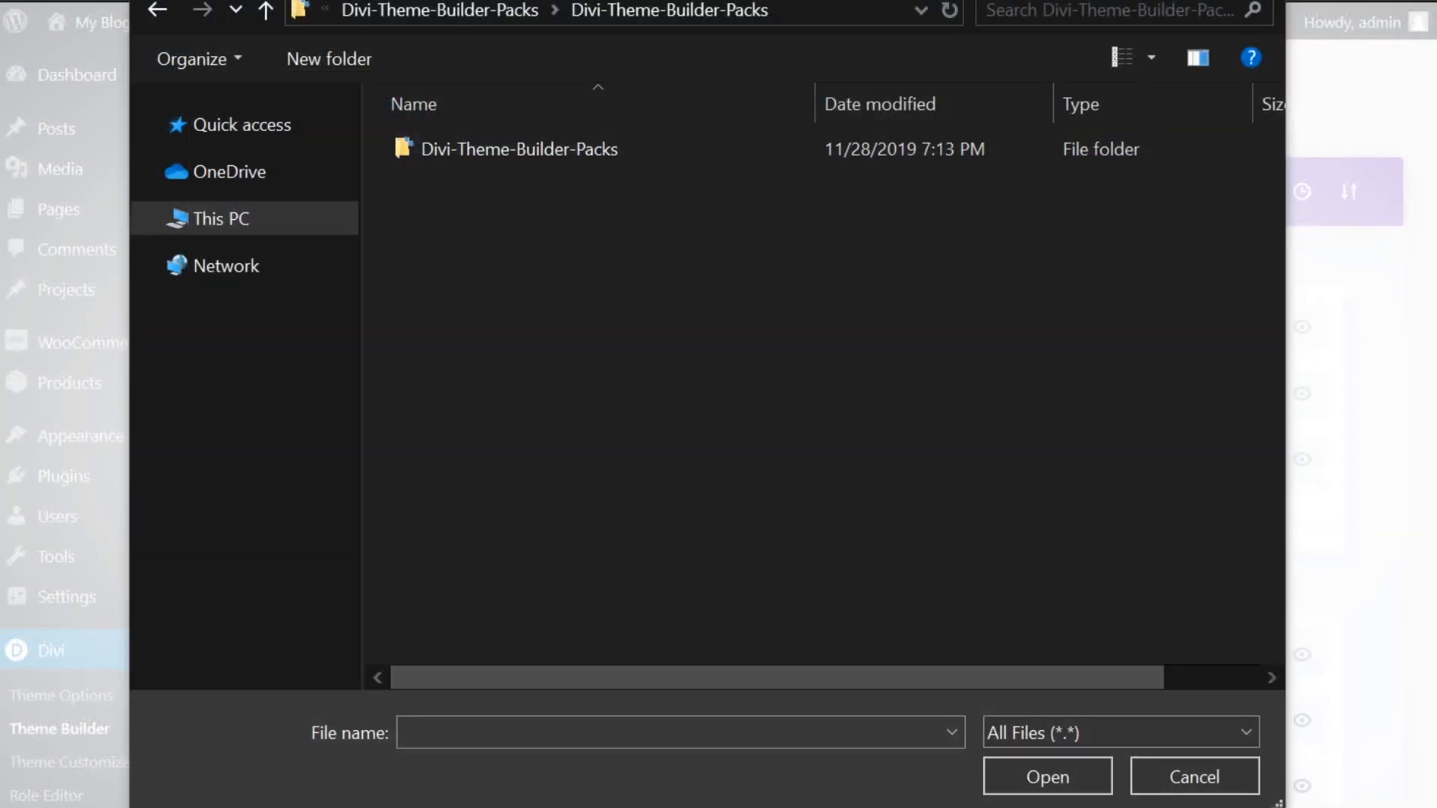
double_click(664, 148)
double_click(690, 238)
left_click(680, 273)
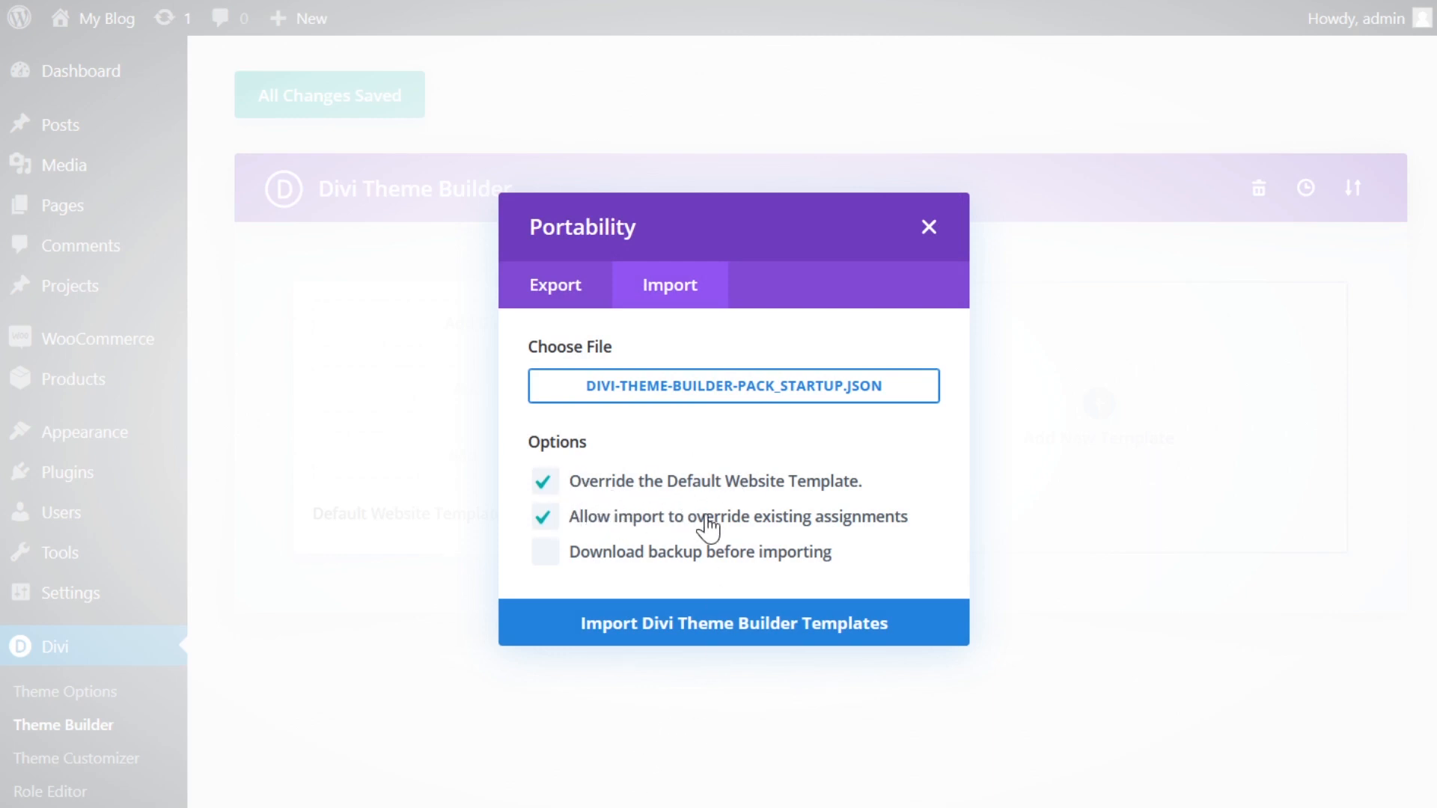
left_click(662, 642)
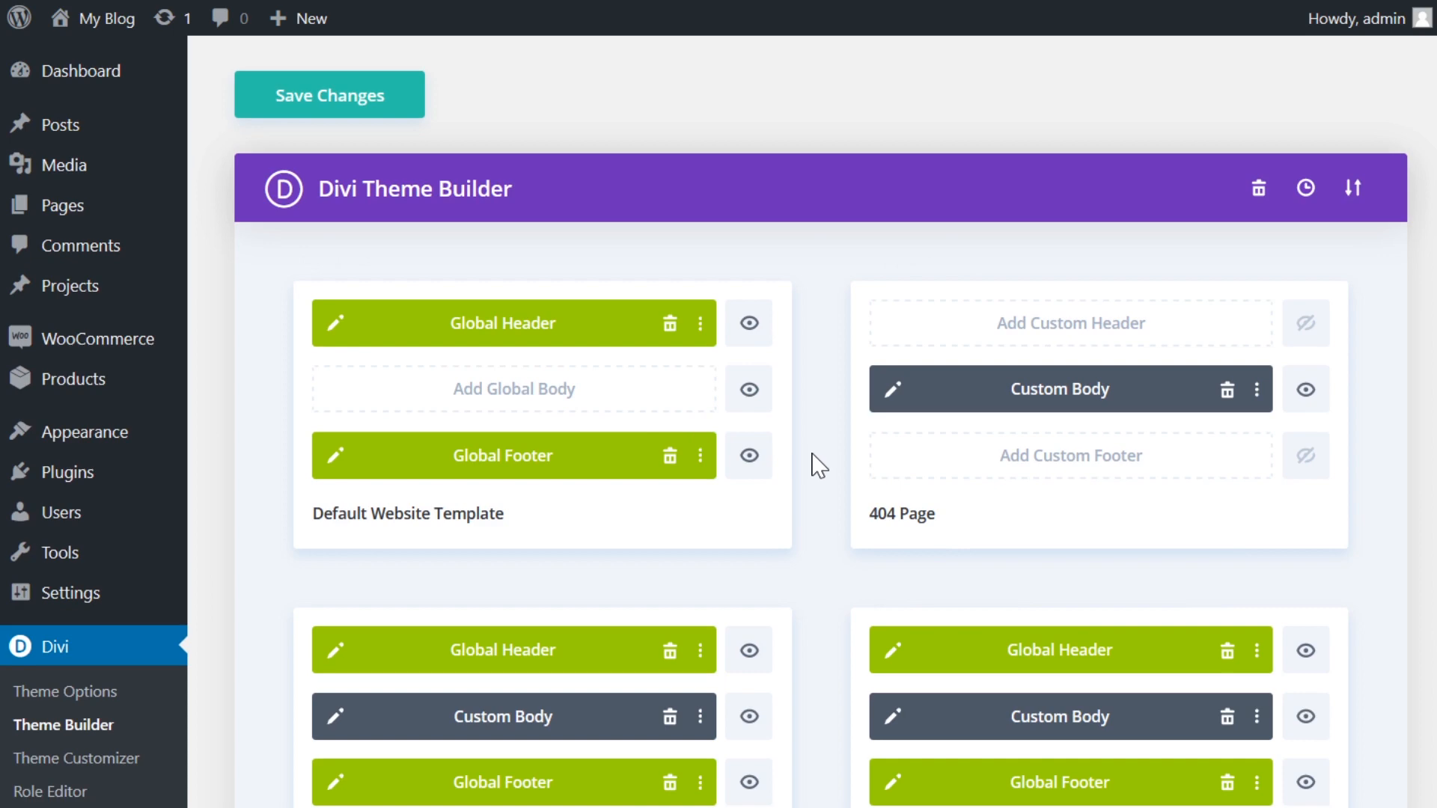
Assign the unassigned template to All Products and save its template settings.
scroll(817, 465, "down", 15)
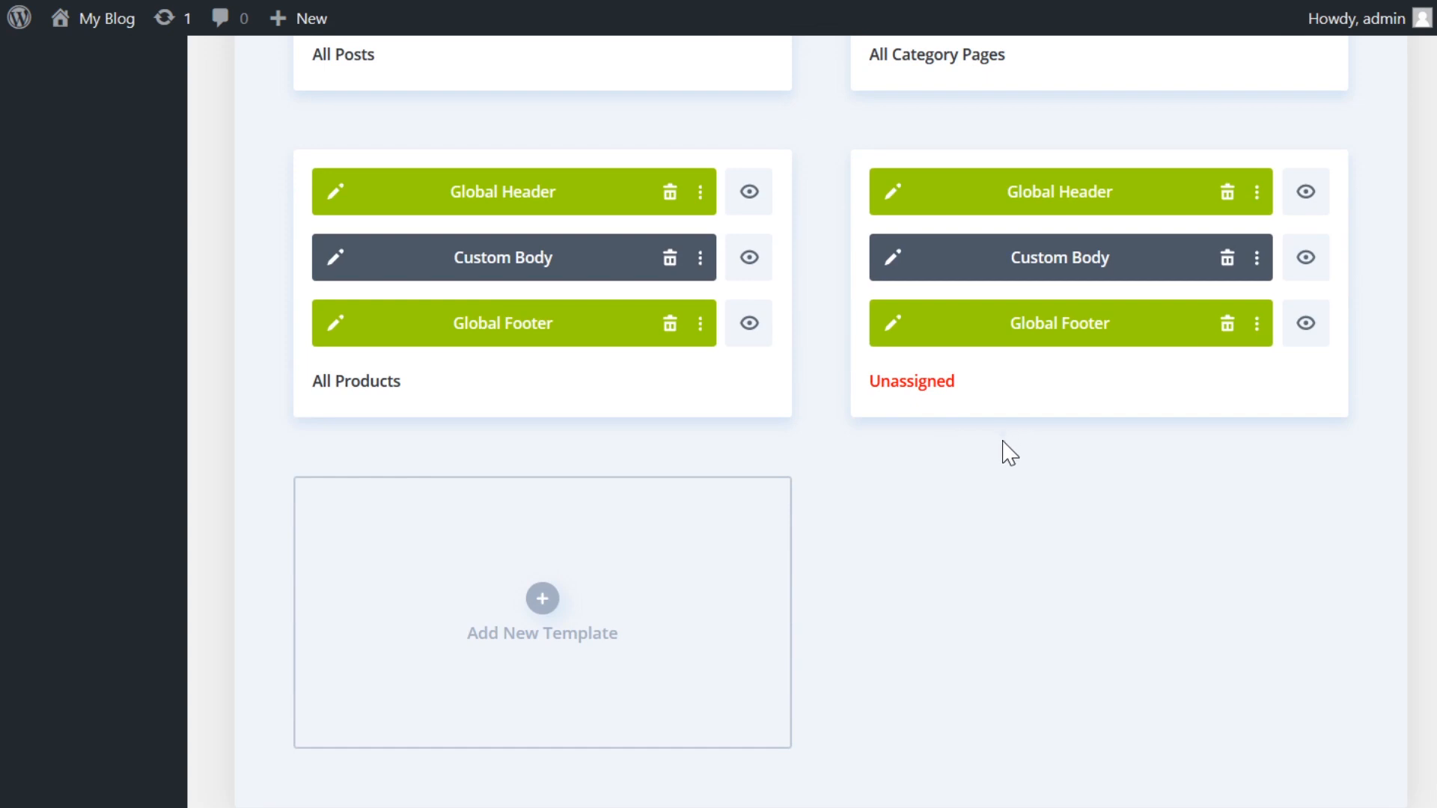
mouse_move(927, 409)
scroll(944, 453, "up", 2)
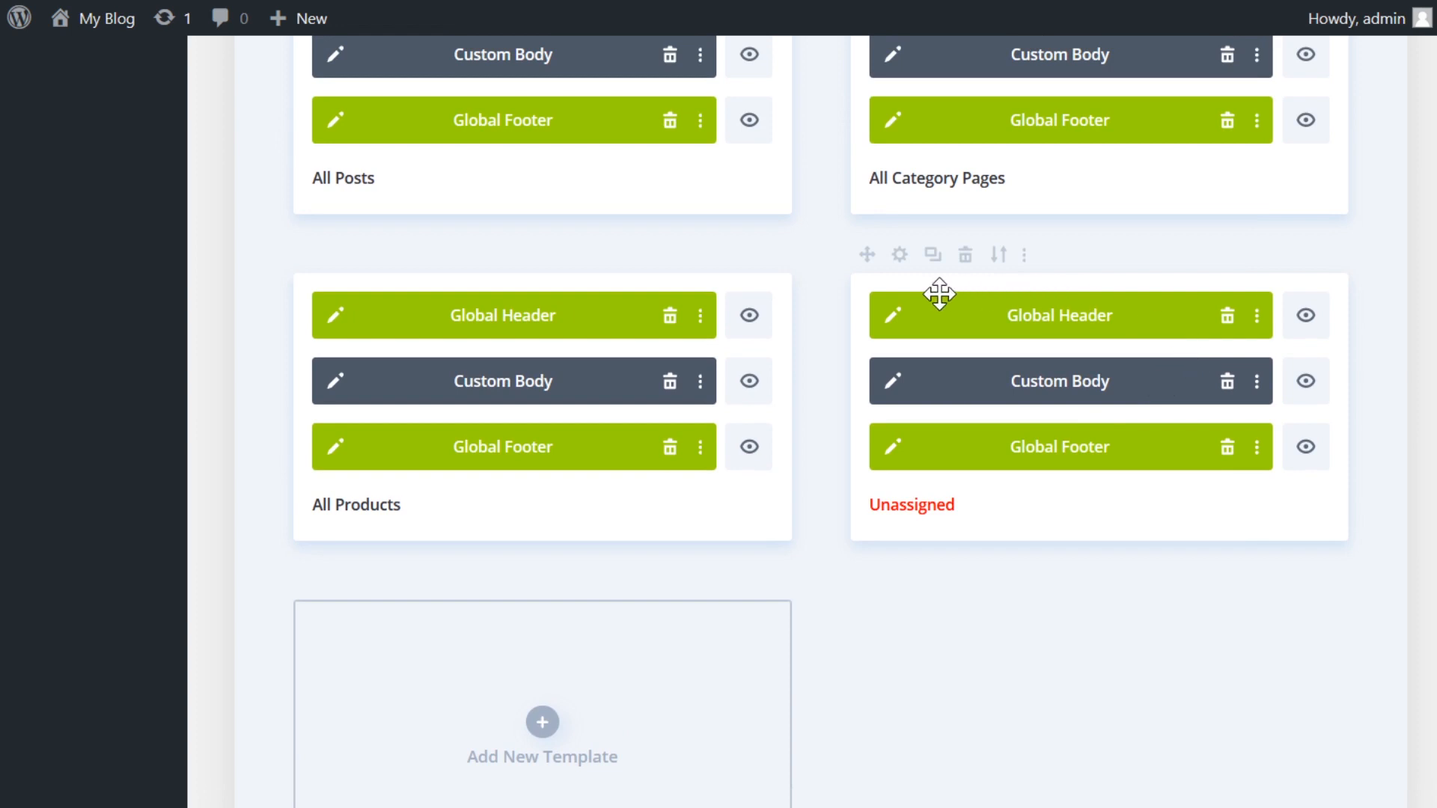
left_click(899, 255)
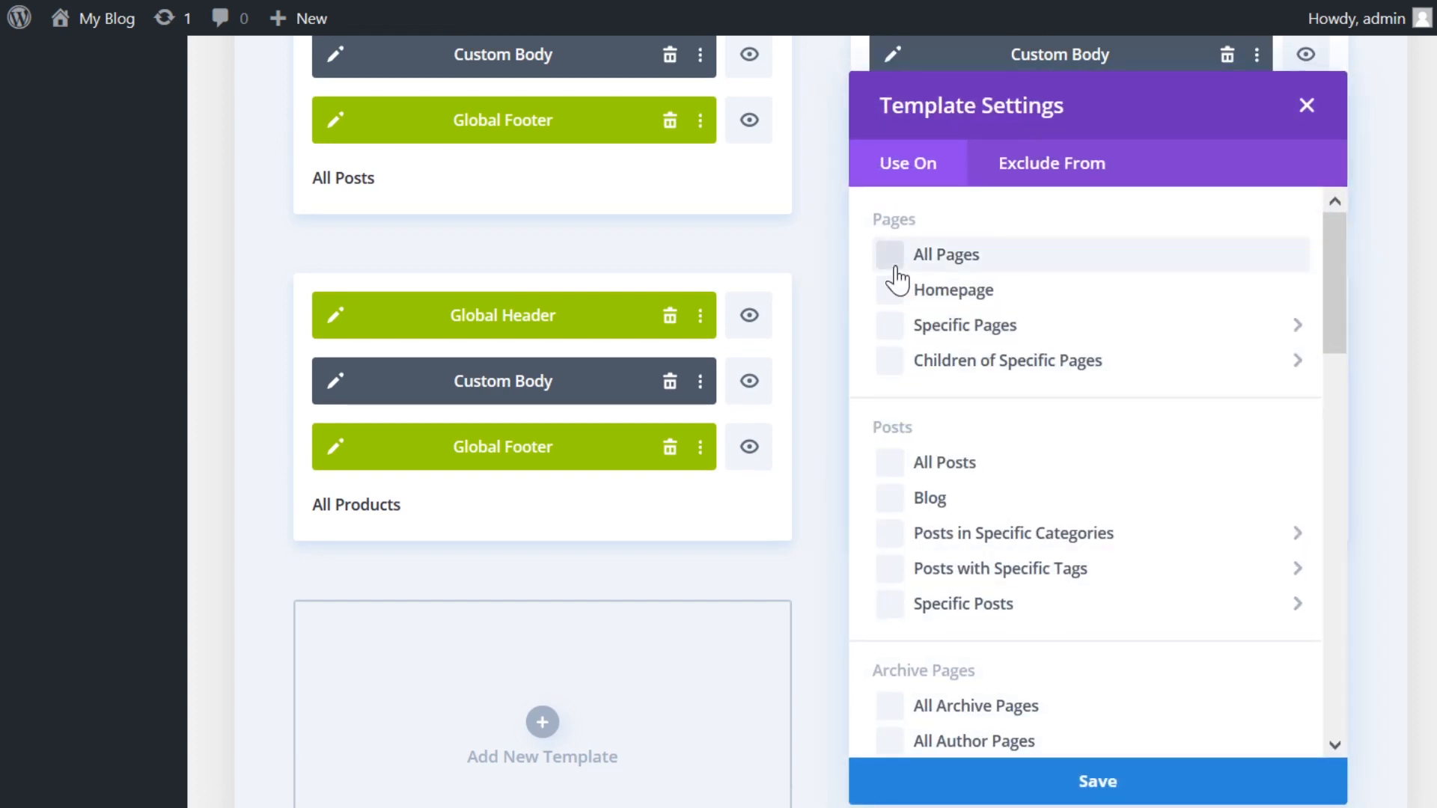
scroll(950, 398, "down", 5)
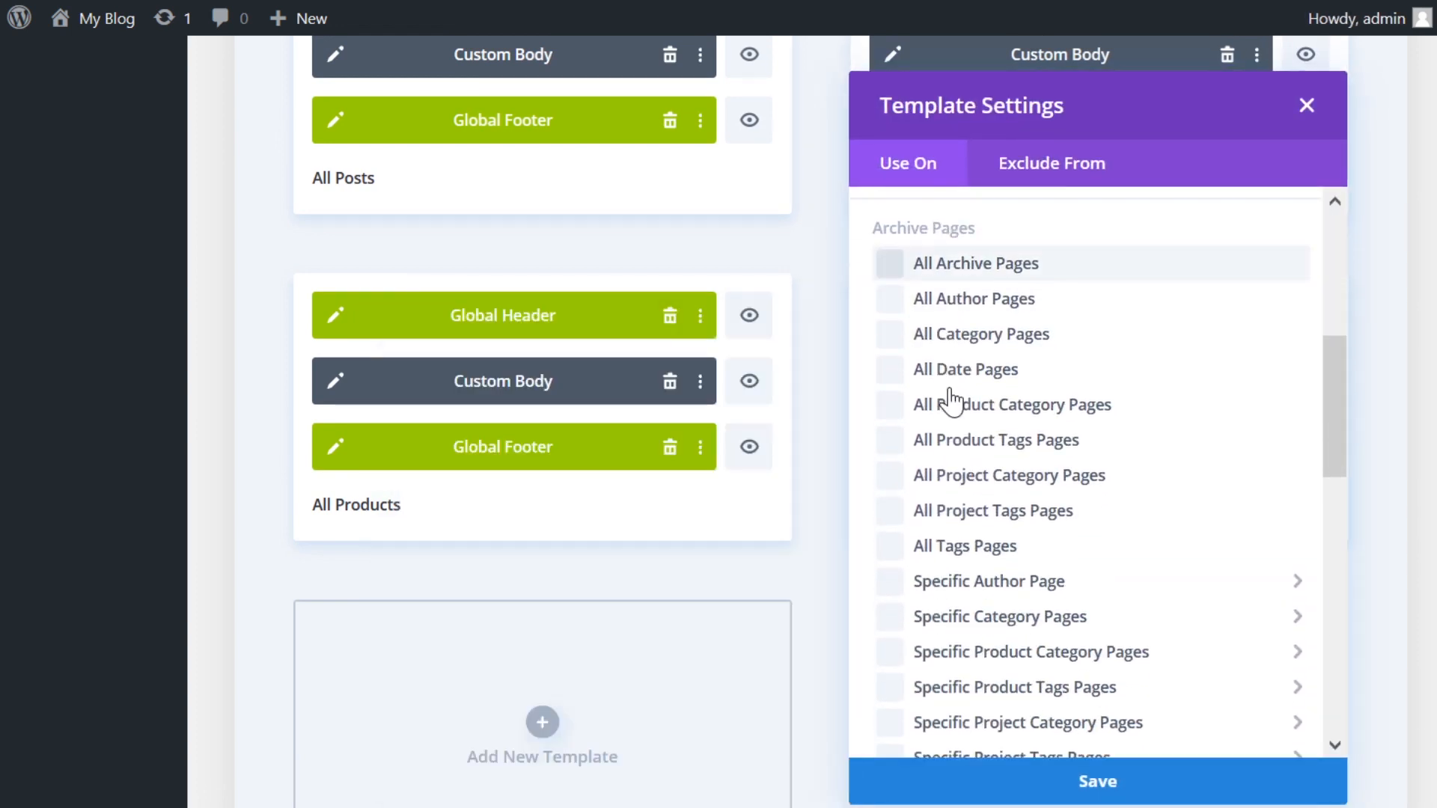
scroll(951, 401, "down", 10)
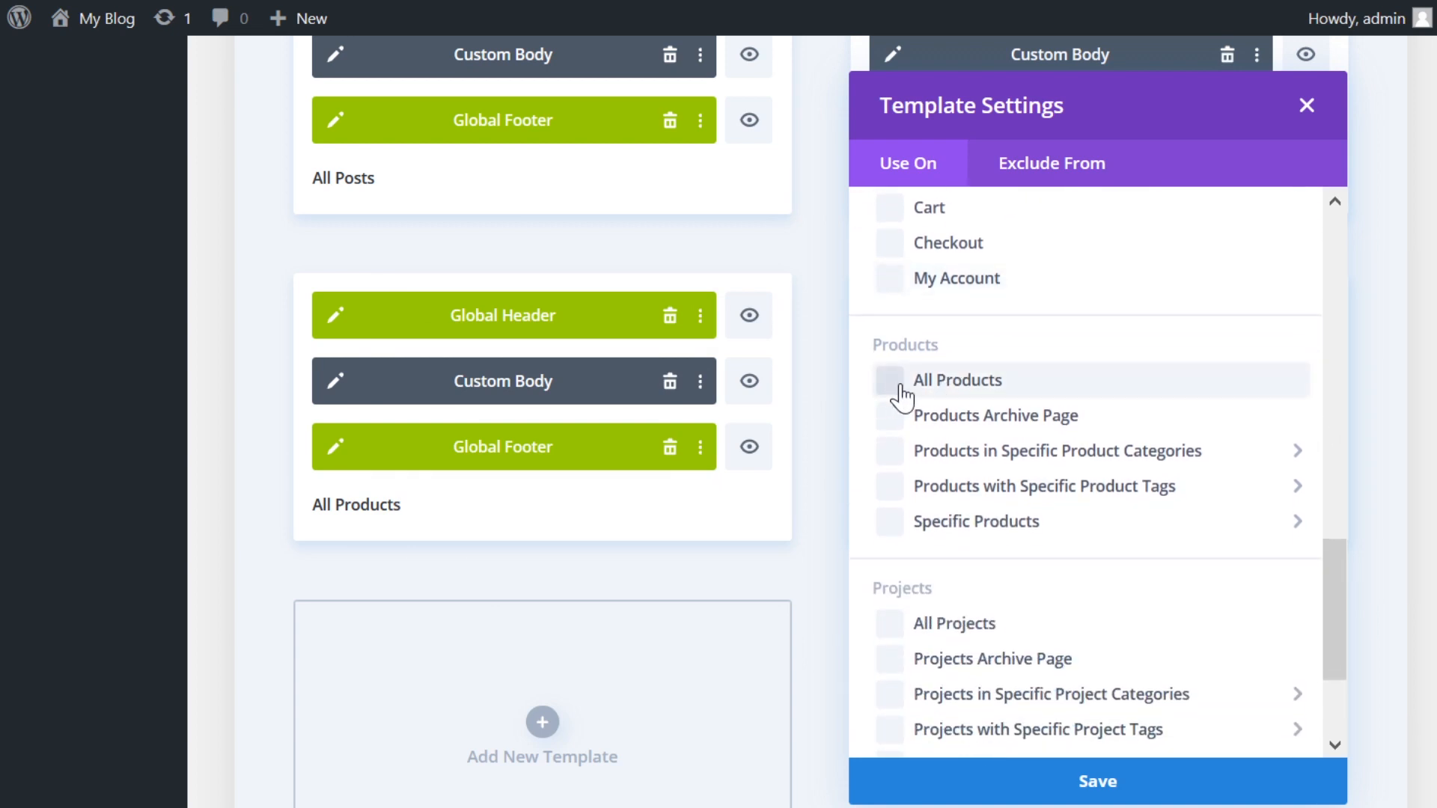
left_click(891, 383)
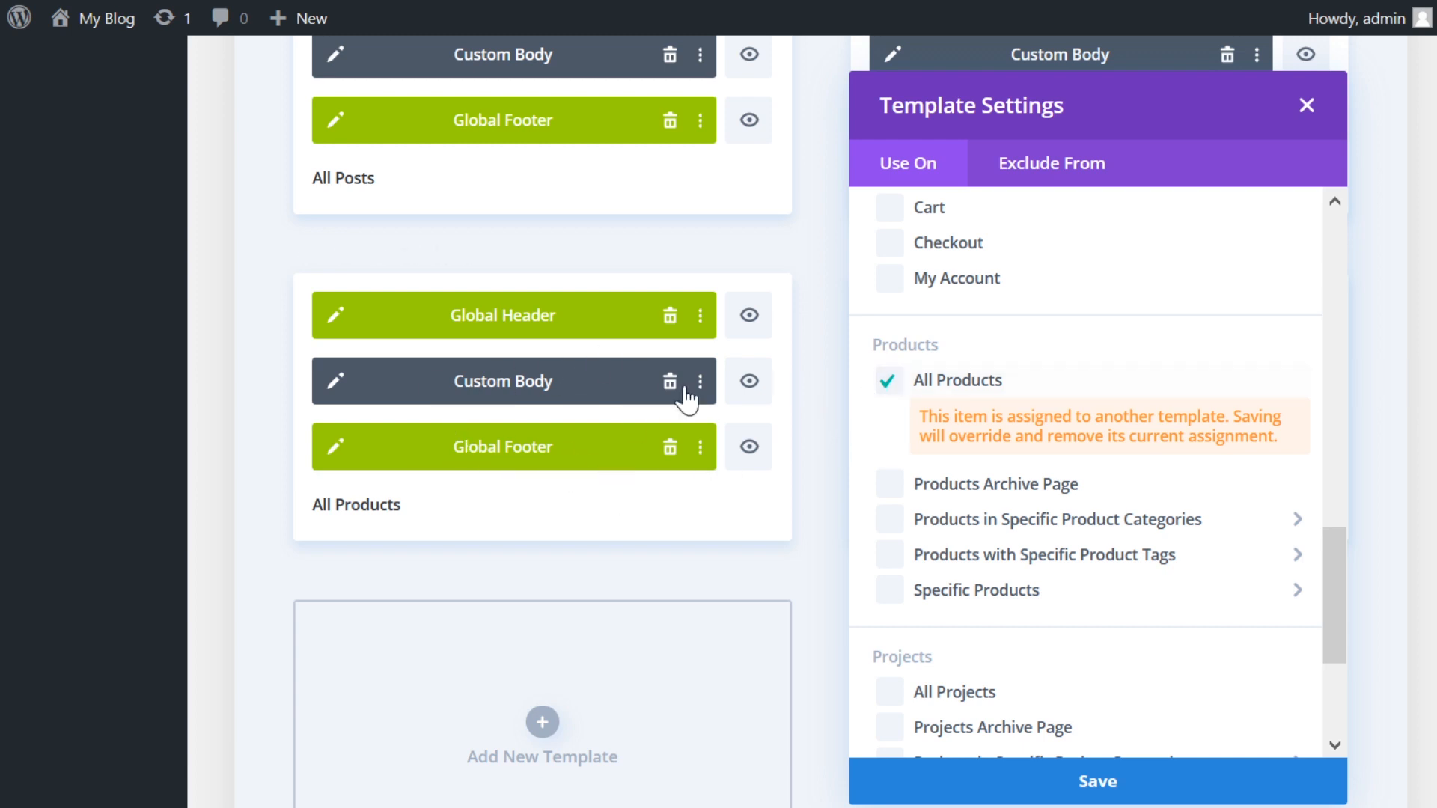
left_click(1048, 801)
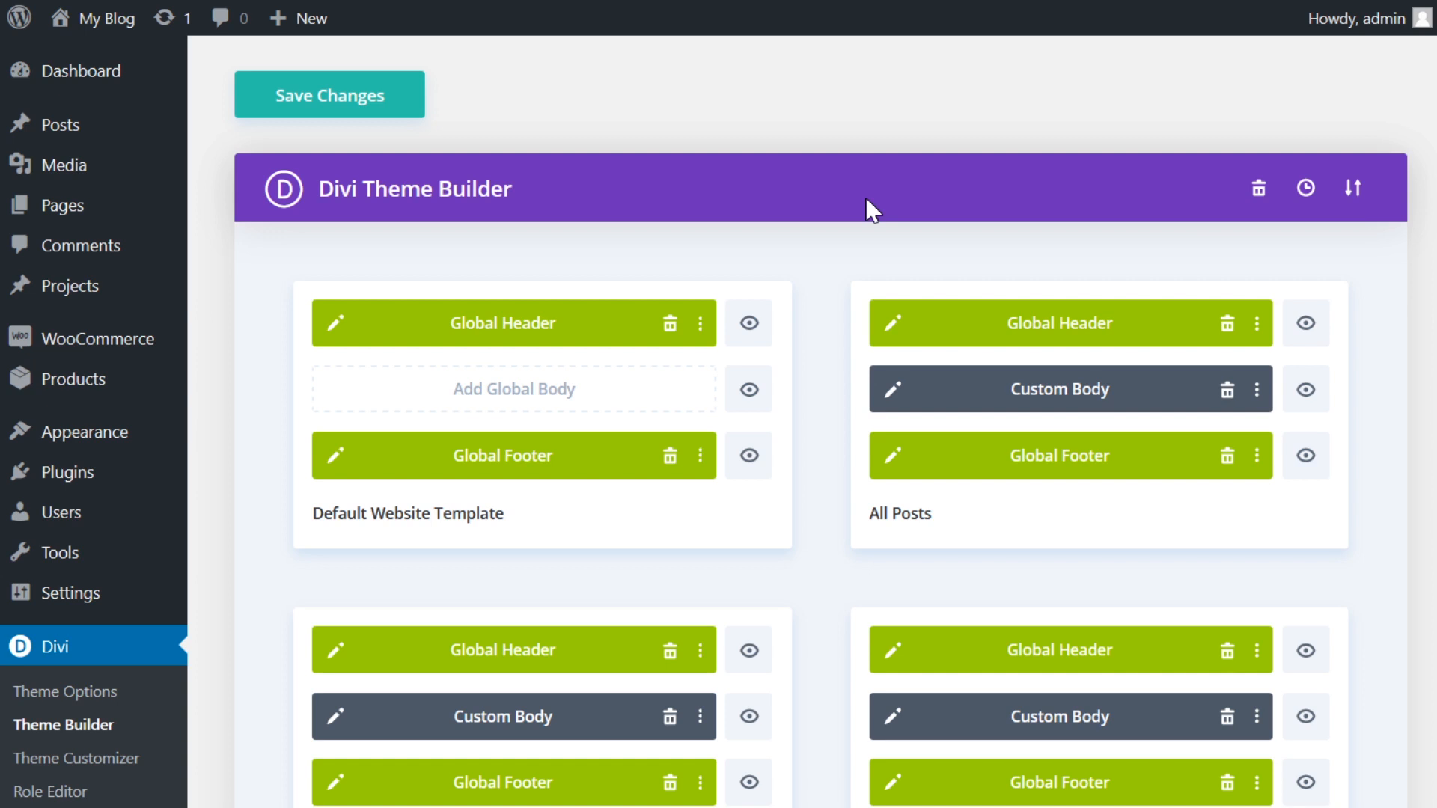
key("ctrl+s")
left_click_drag(504, 514, 312, 514)
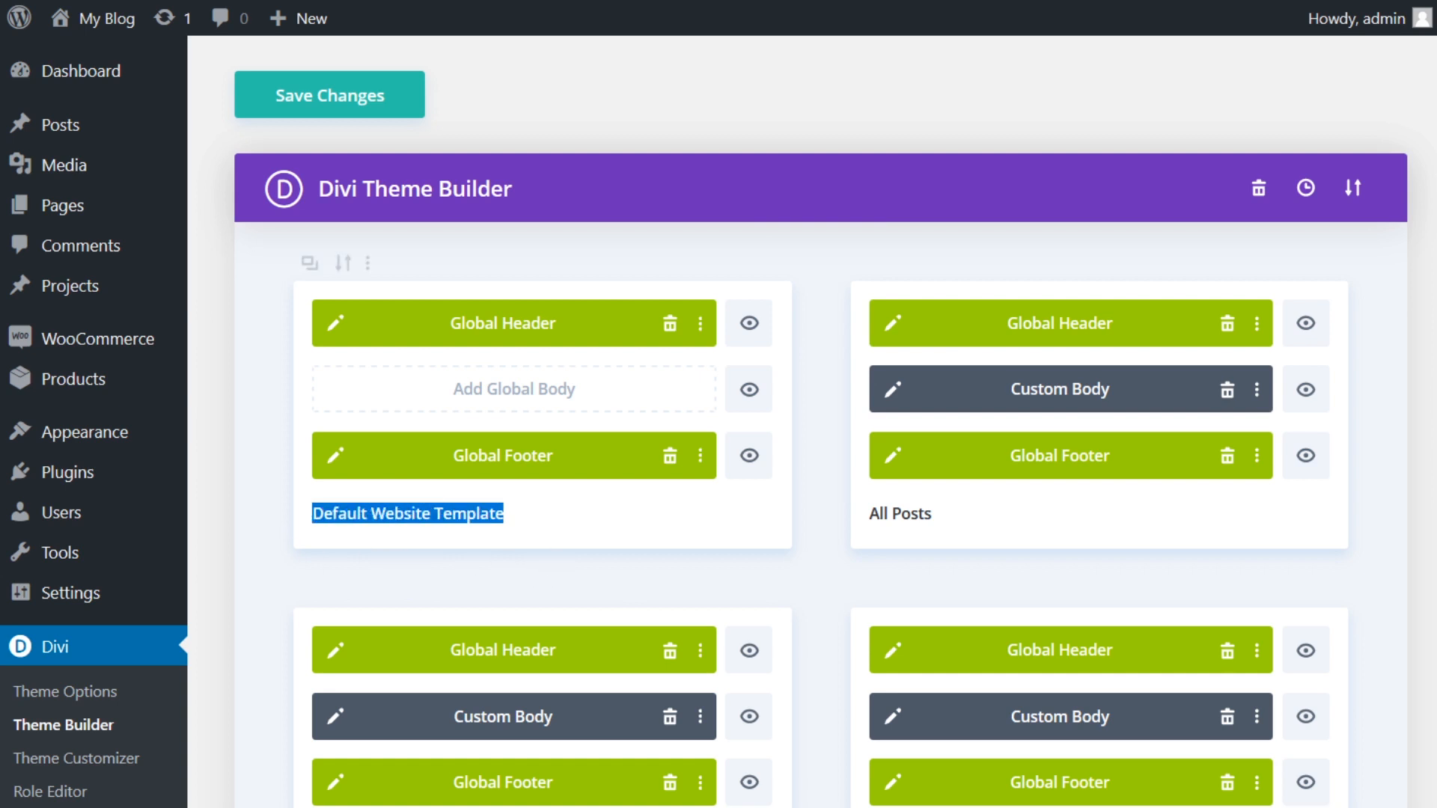
left_click(538, 523)
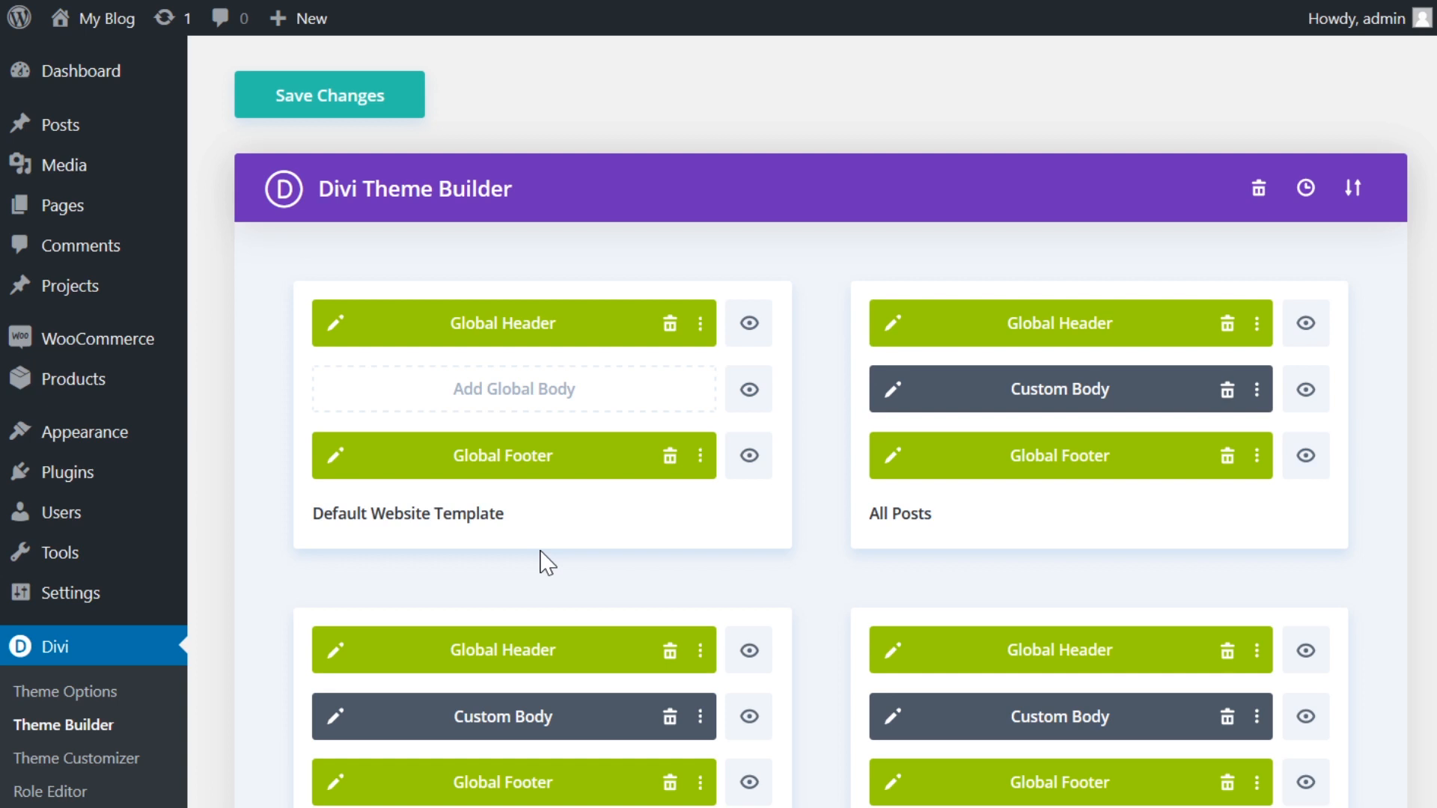
Choose Divi-Theme-Builder-Default-Template_Startup.json and after it Divi-Theme-Builder-Pack_Startup.json as the file for a template import.
left_click(1354, 188)
left_click(689, 301)
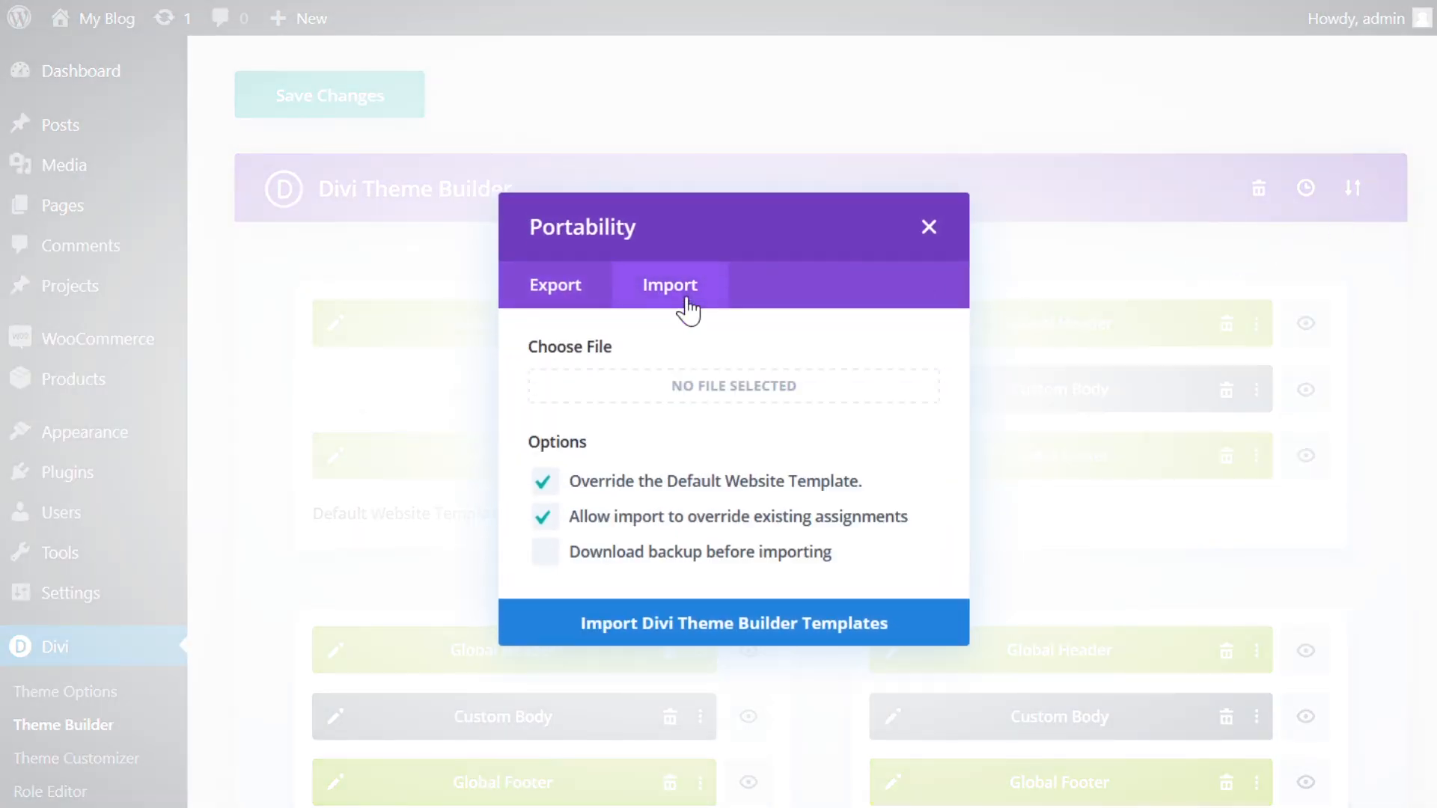
left_click(708, 388)
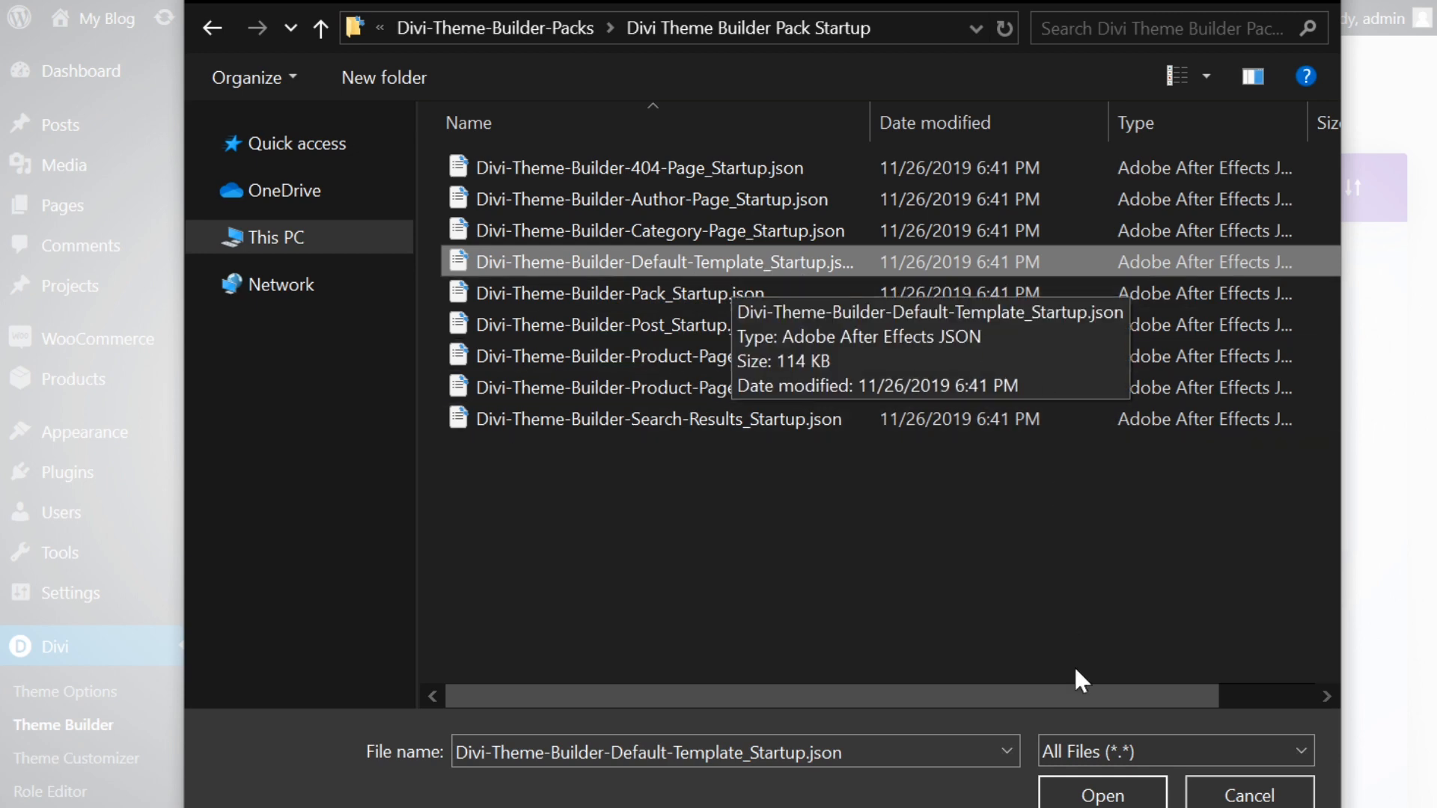
left_click(1102, 796)
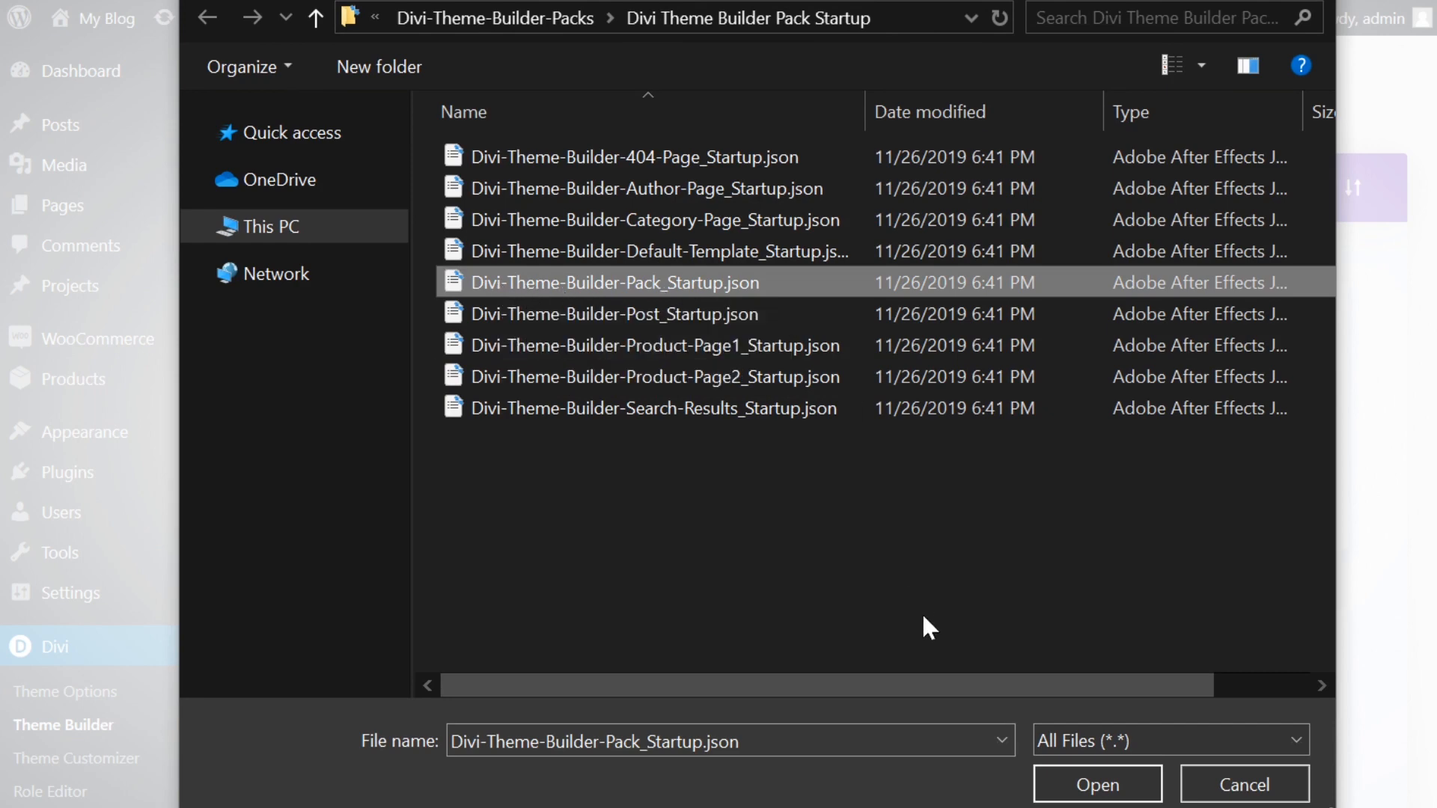
left_click(1038, 782)
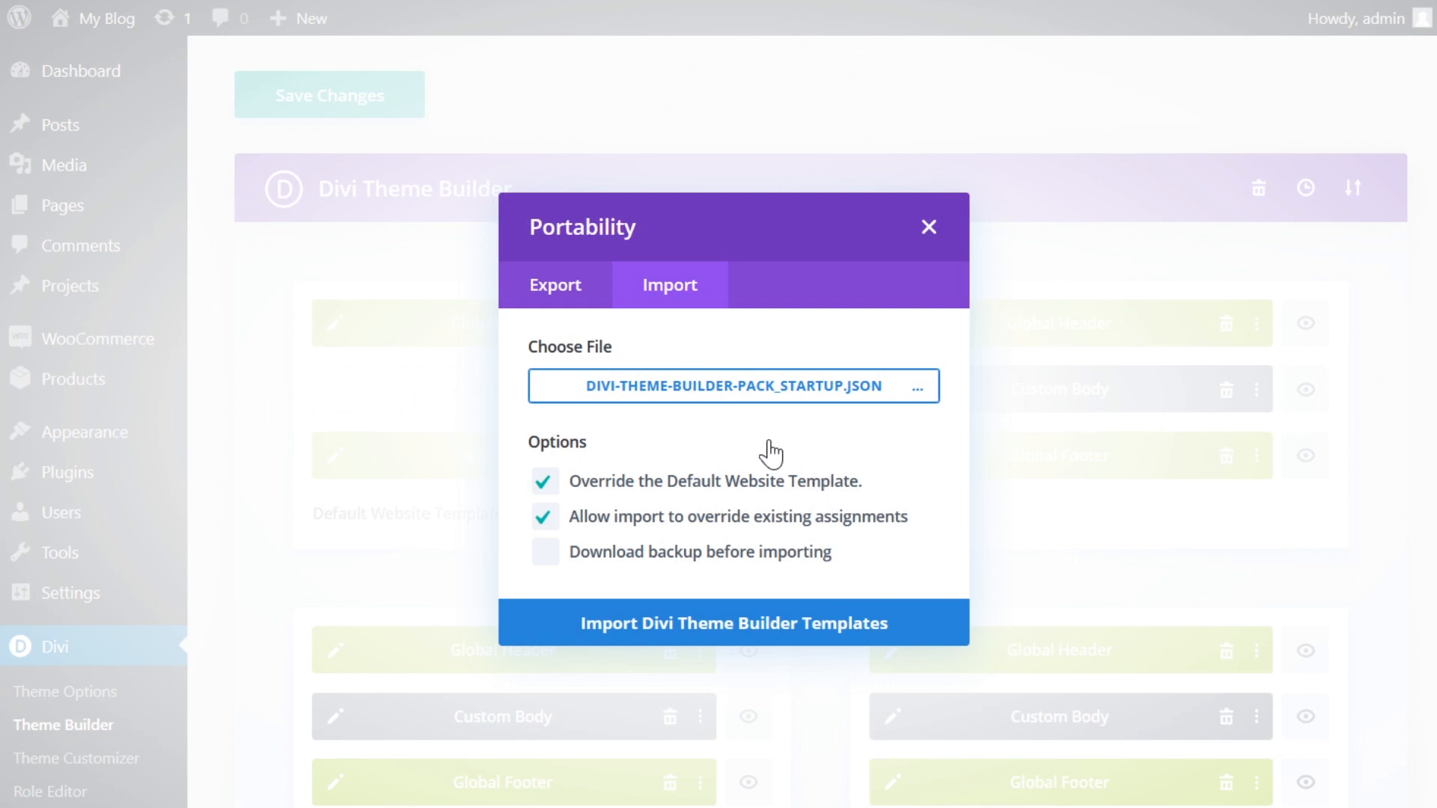
Import Divi-Theme-Builder-Post_Startup.json without overriding the default website template or existing assignments, and save the Theme Builder changes.
left_click(541, 483)
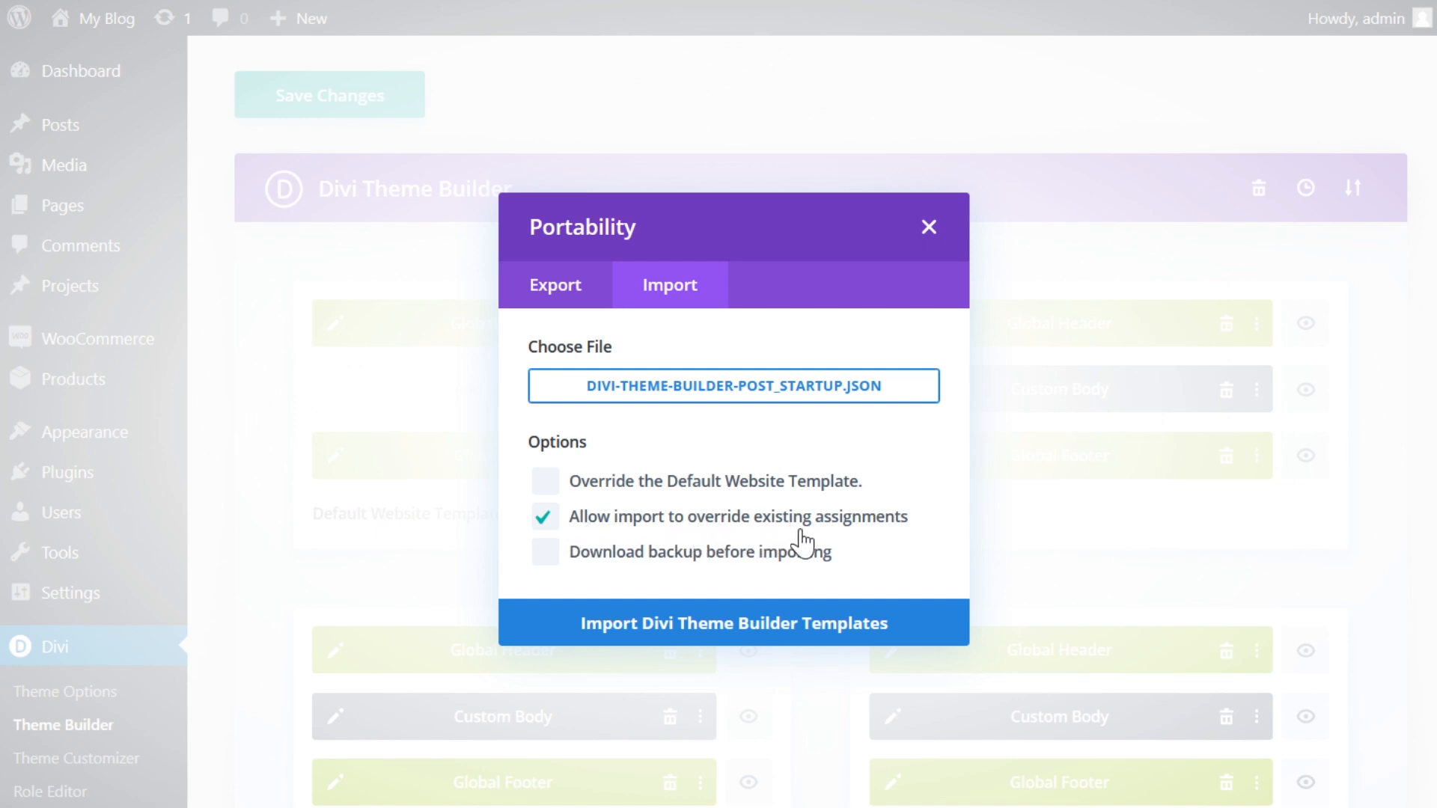
left_click(542, 516)
left_click(638, 623)
scroll(840, 631, "down", 10)
scroll(842, 639, "down", 3)
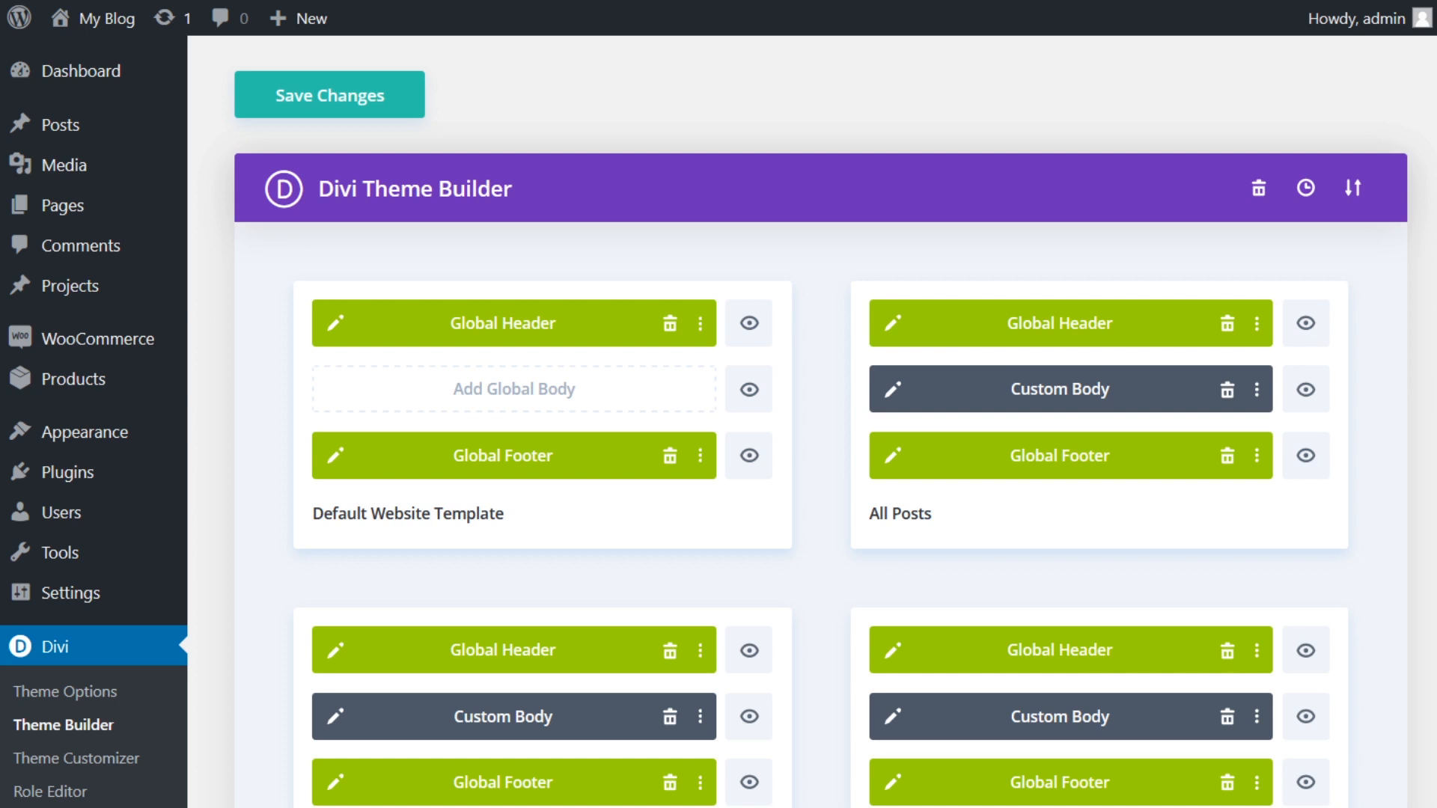
left_click(327, 99)
Import Divi-Theme-Builder-Category-Page_Startup.json without overriding the default website template or existing assignments.
left_click(1352, 187)
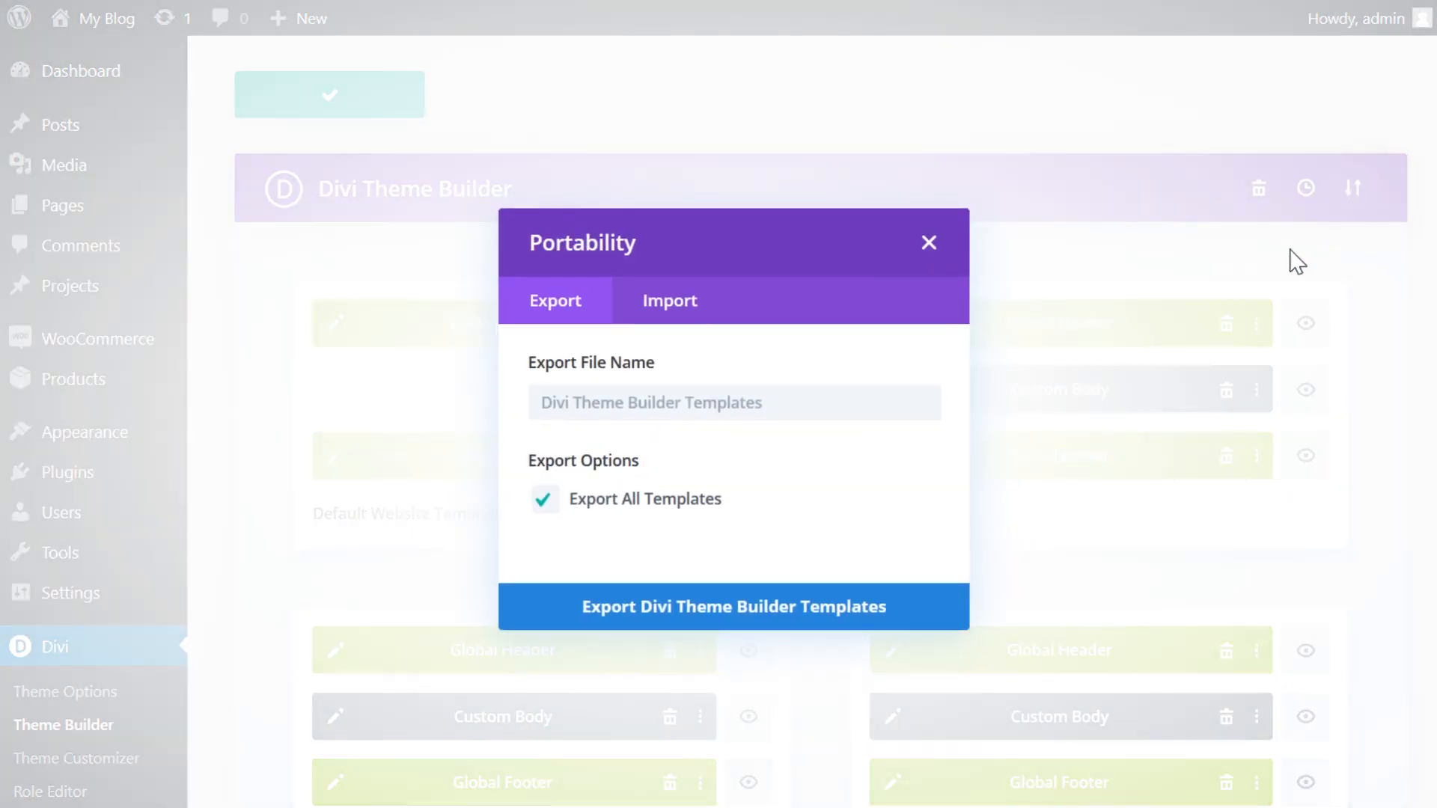
left_click(663, 314)
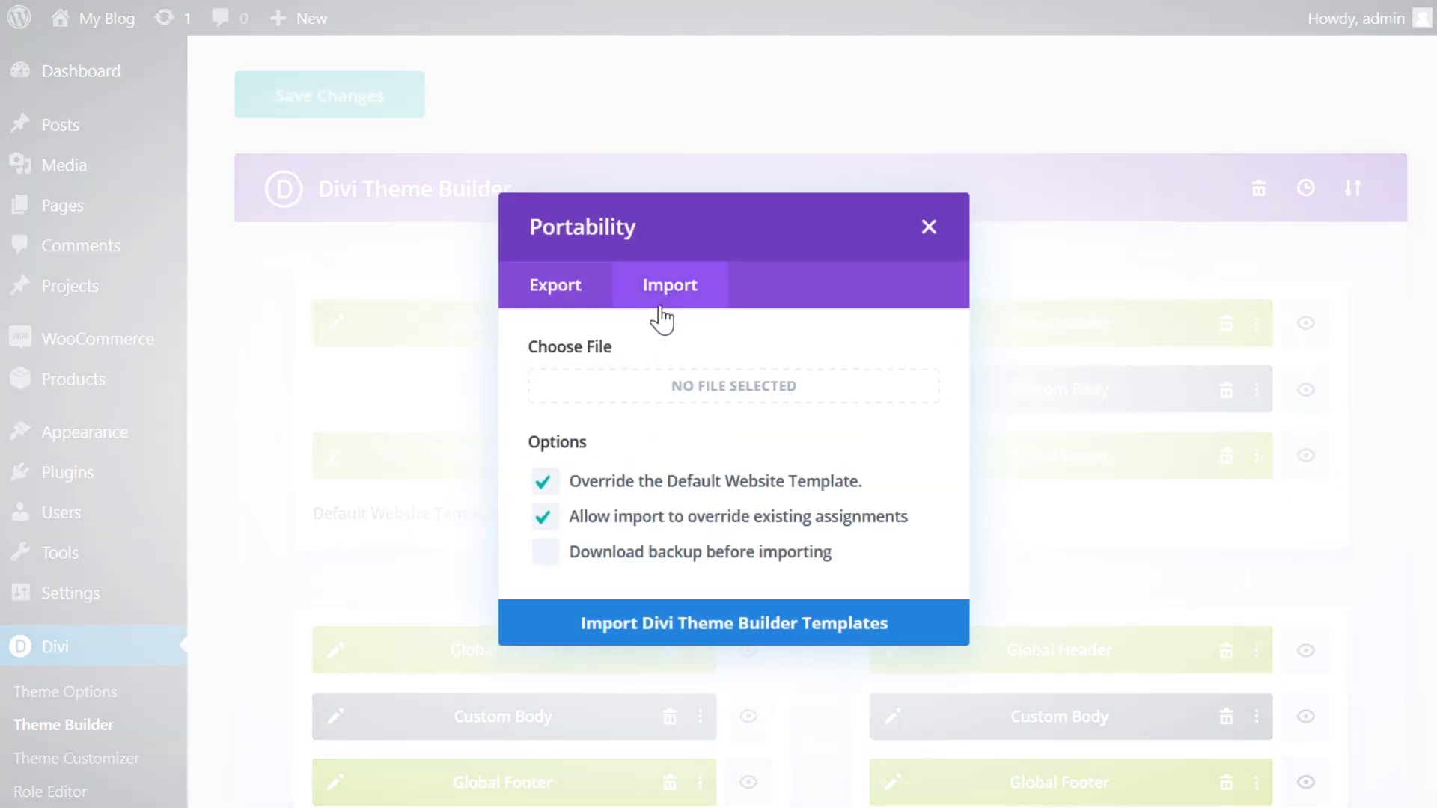
left_click(713, 387)
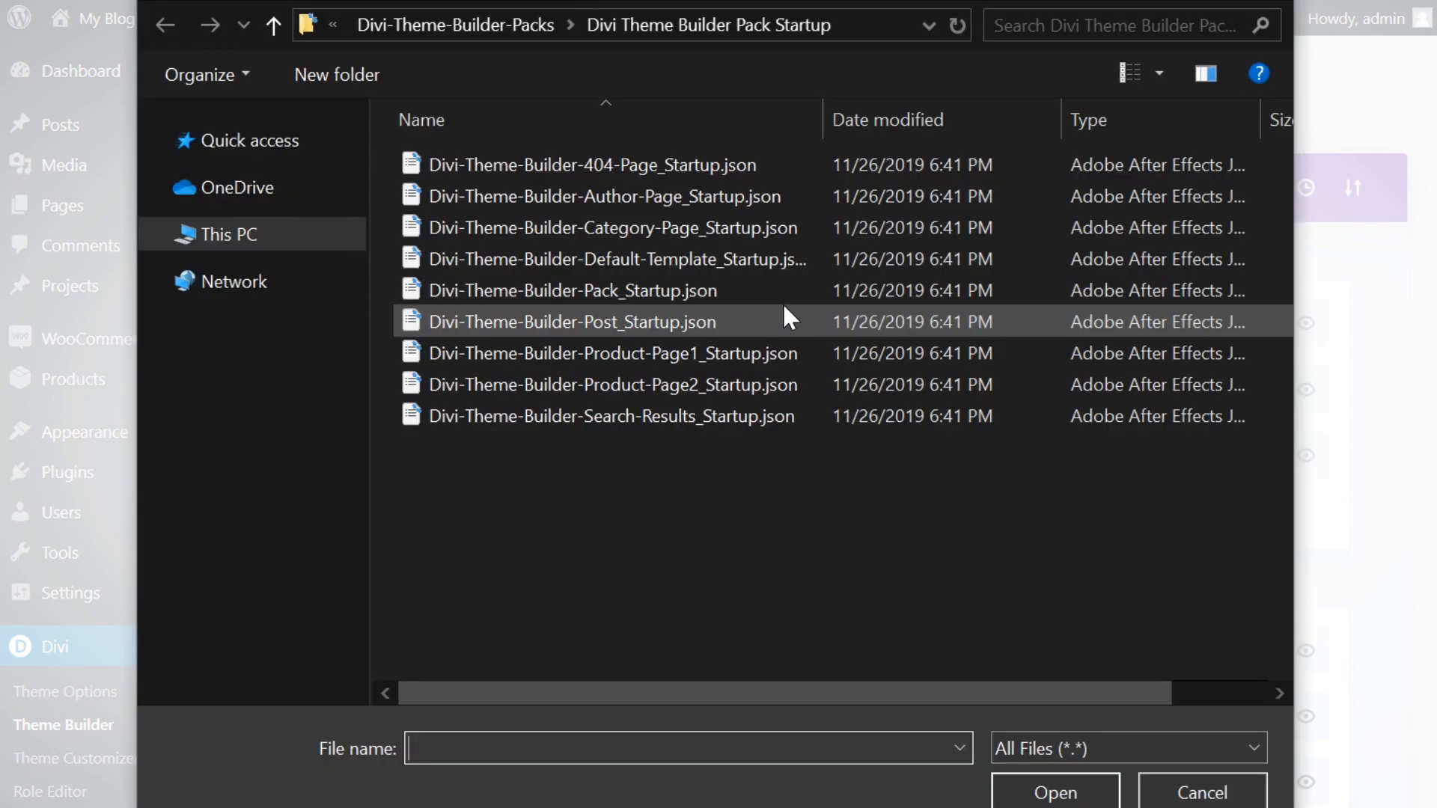
double_click(671, 231)
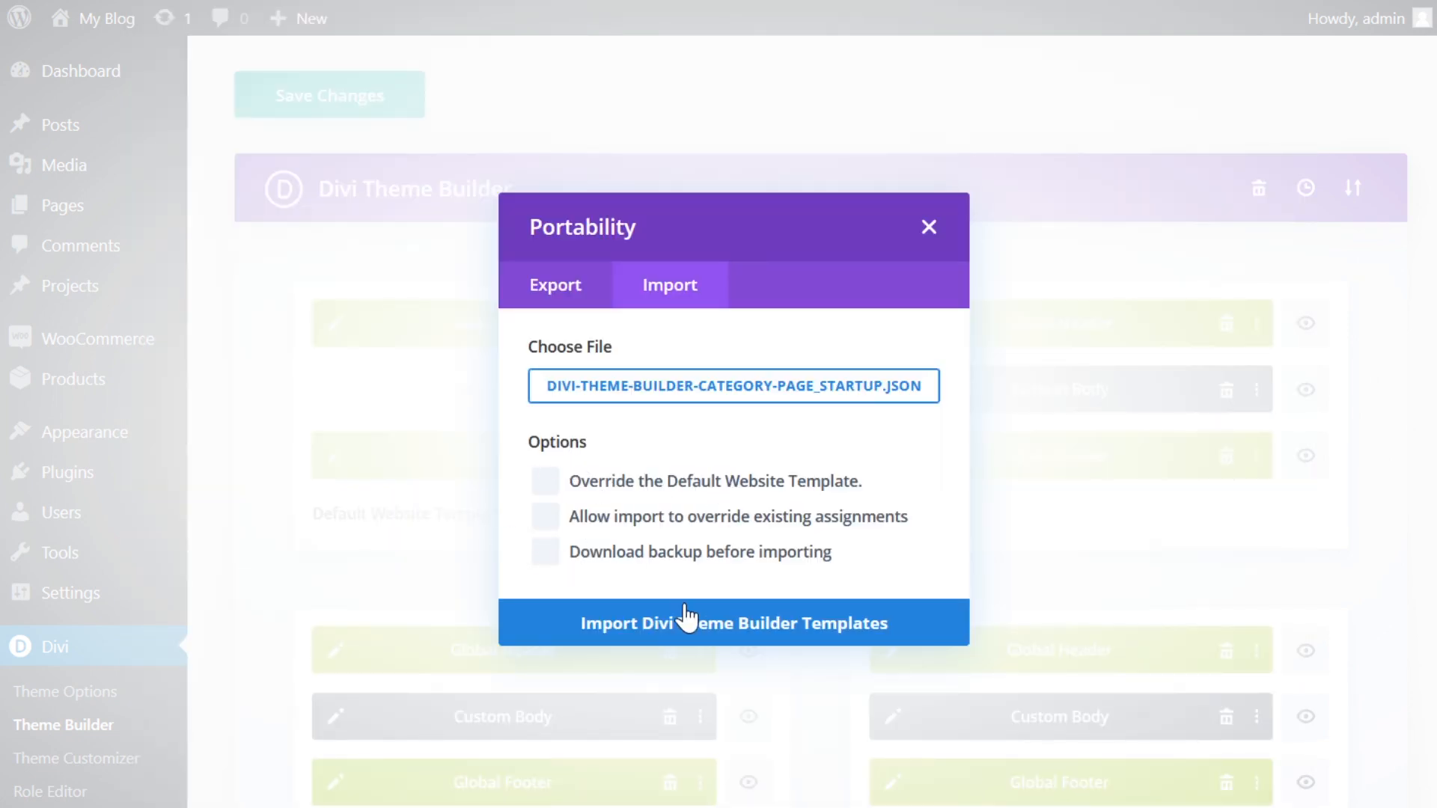
left_click(629, 623)
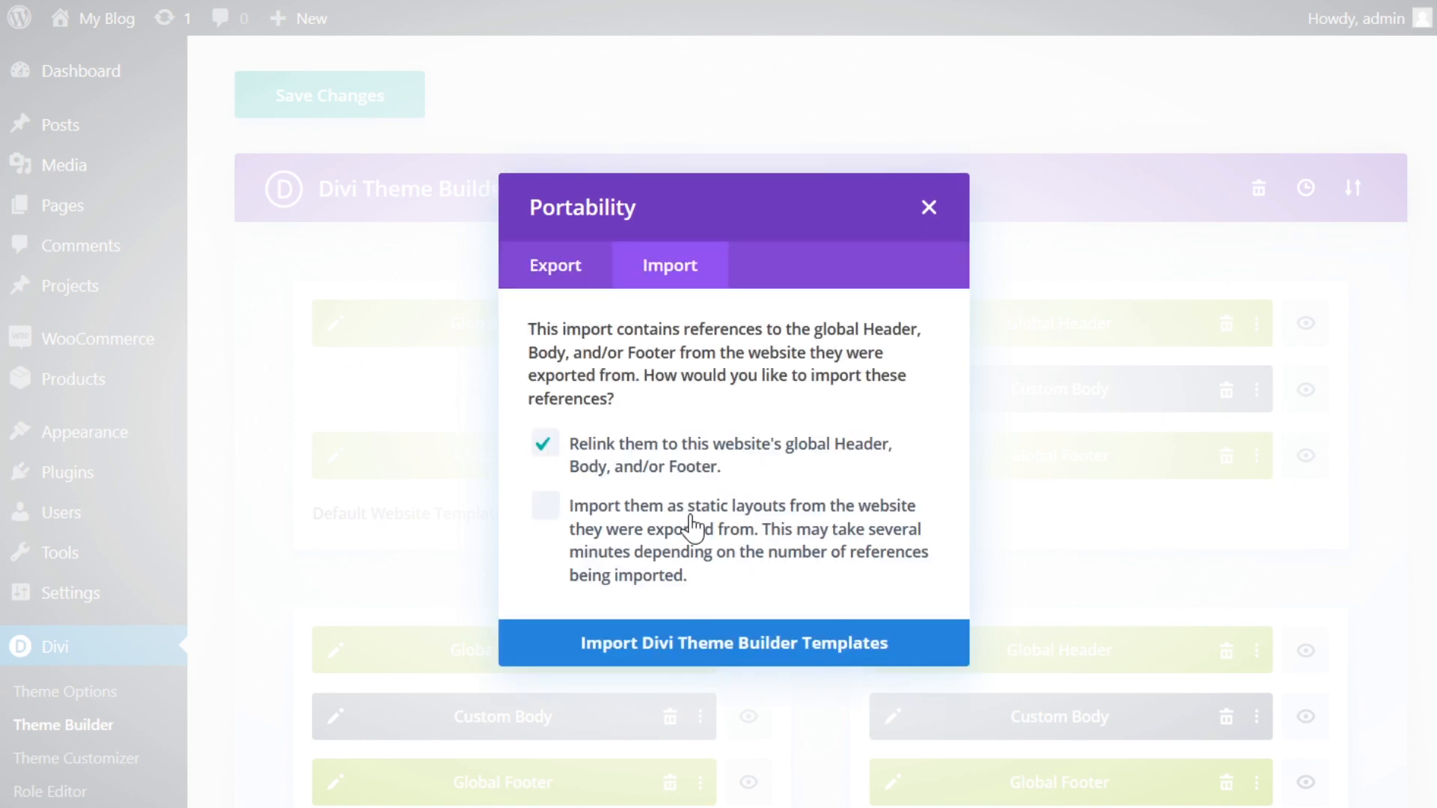